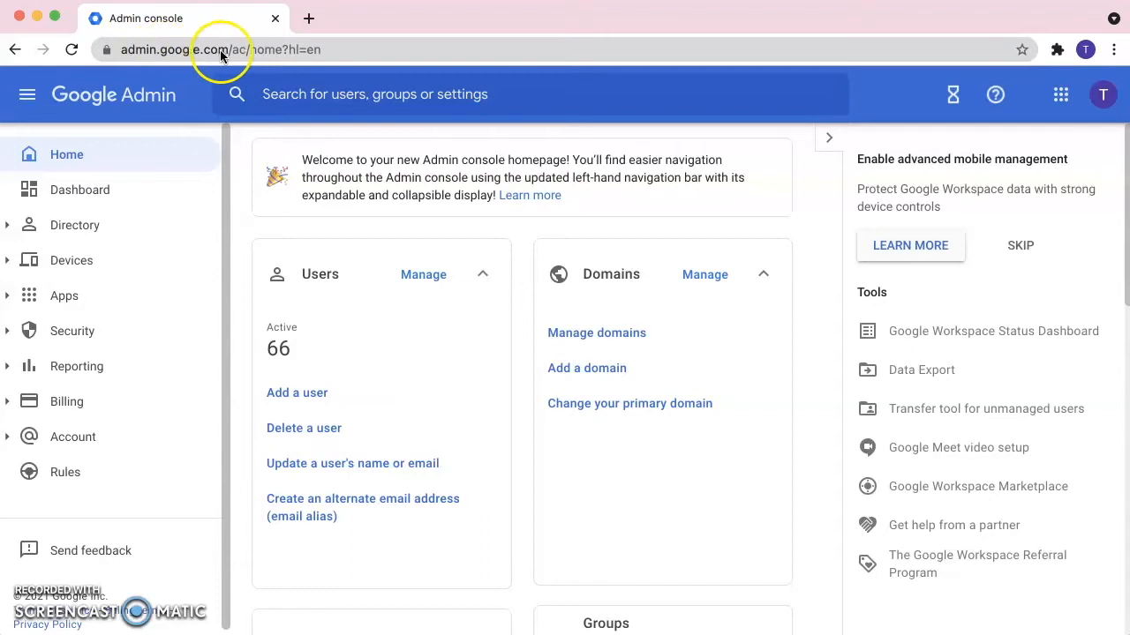
# Search the admin settings for "tls" and start configuring Gmail's Secure transport (TLS) compliance setting
pyautogui.click(399, 101)
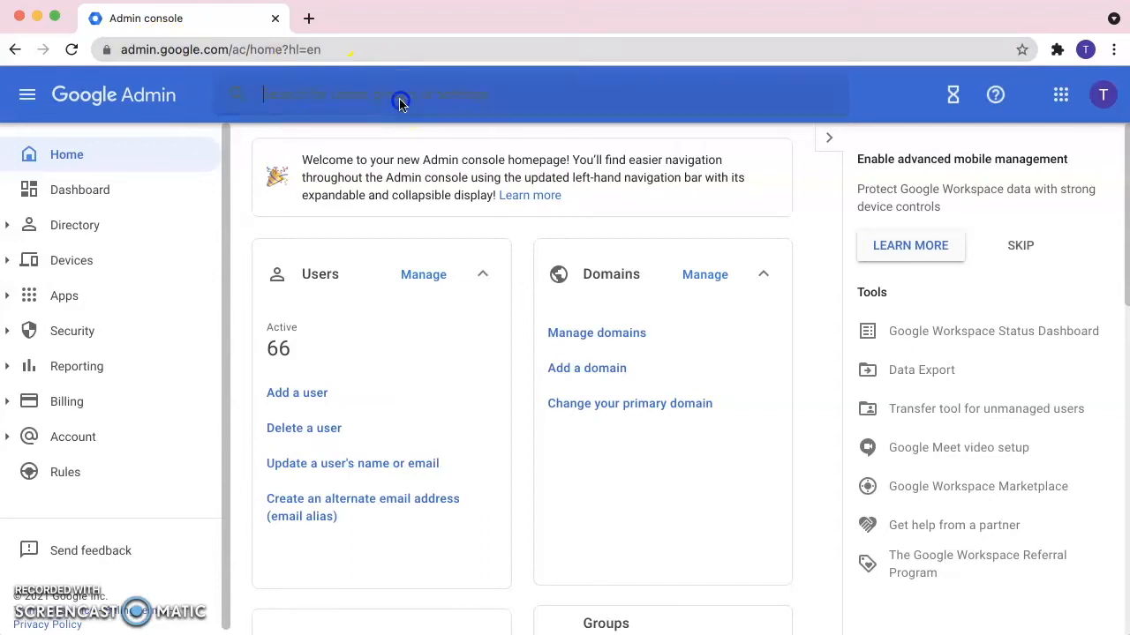
pyautogui.write('tls')
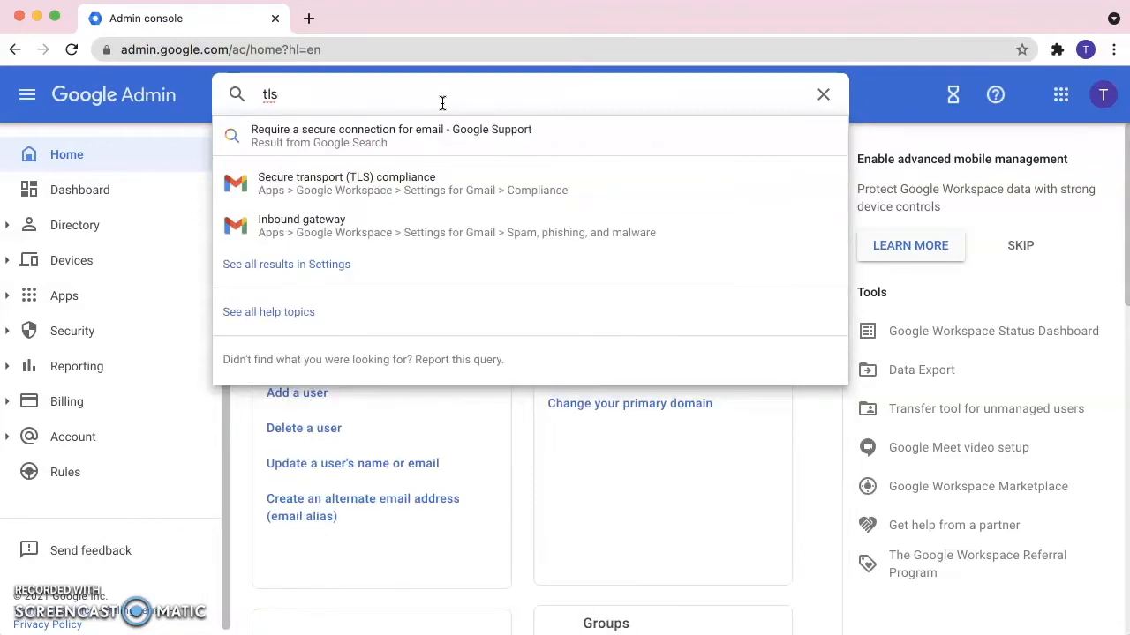
pyautogui.click(435, 198)
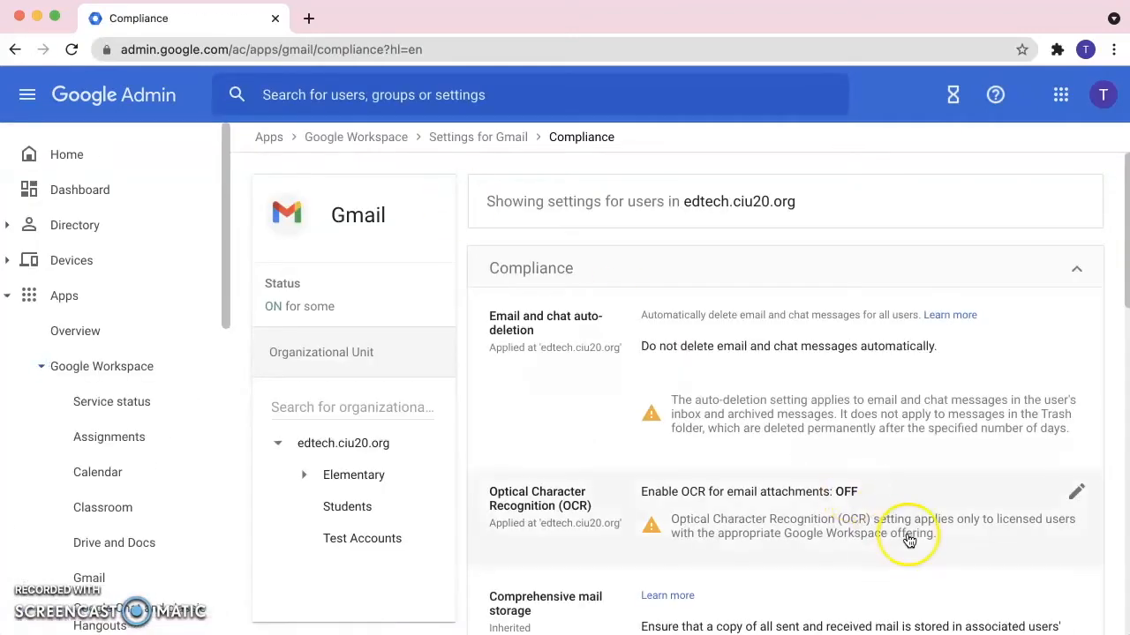
pyautogui.scroll(-10, 909, 540)
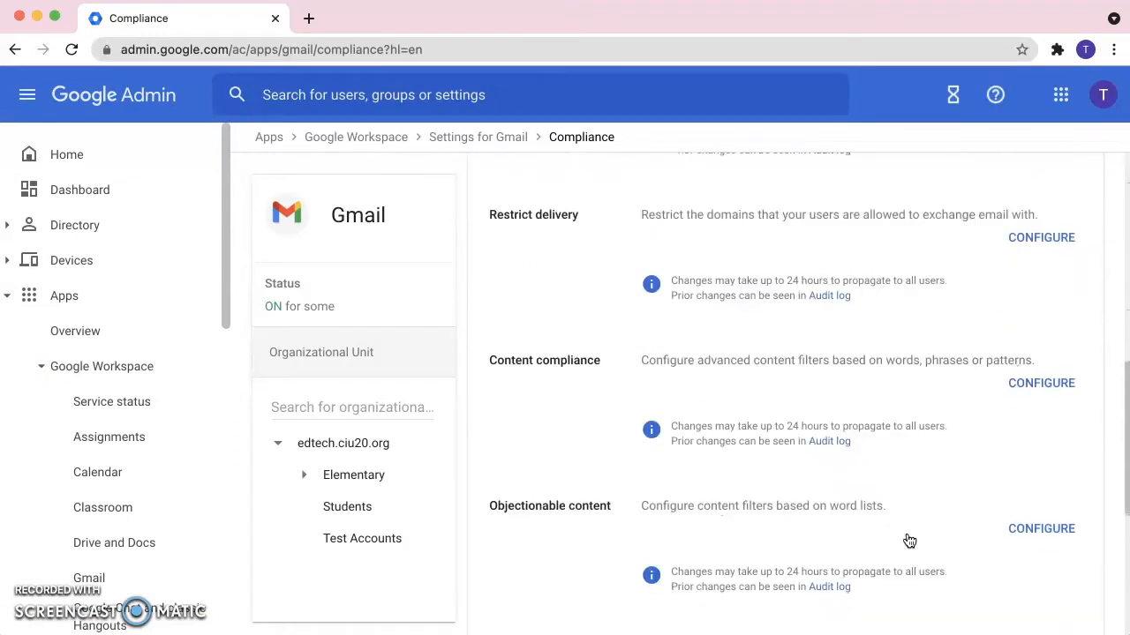
pyautogui.scroll(-5, 909, 540)
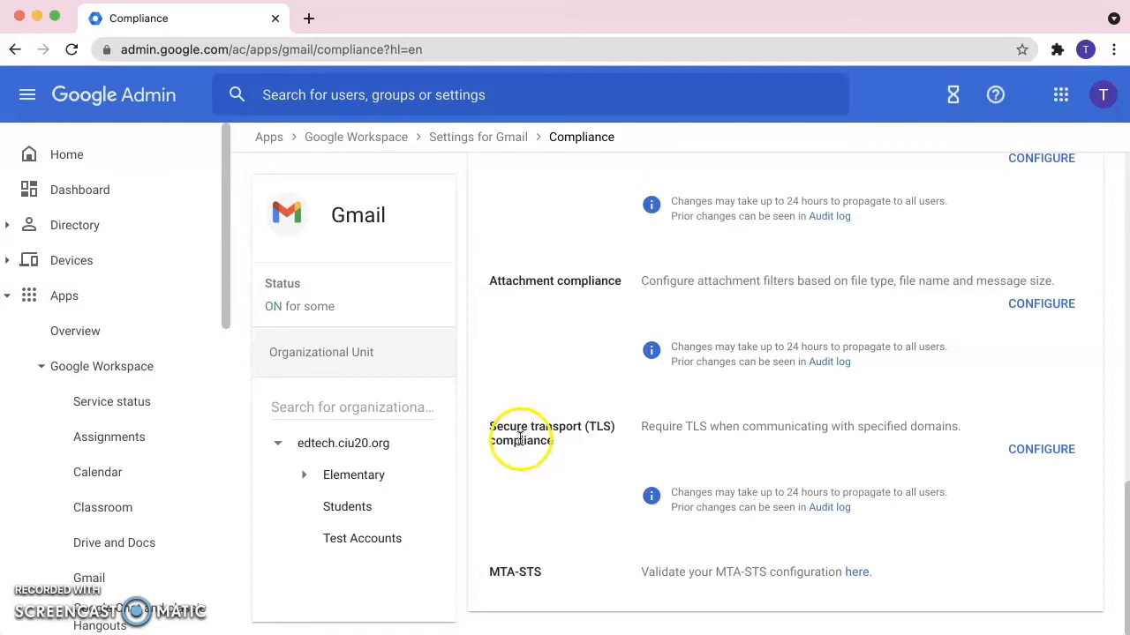
pyautogui.click(1035, 452)
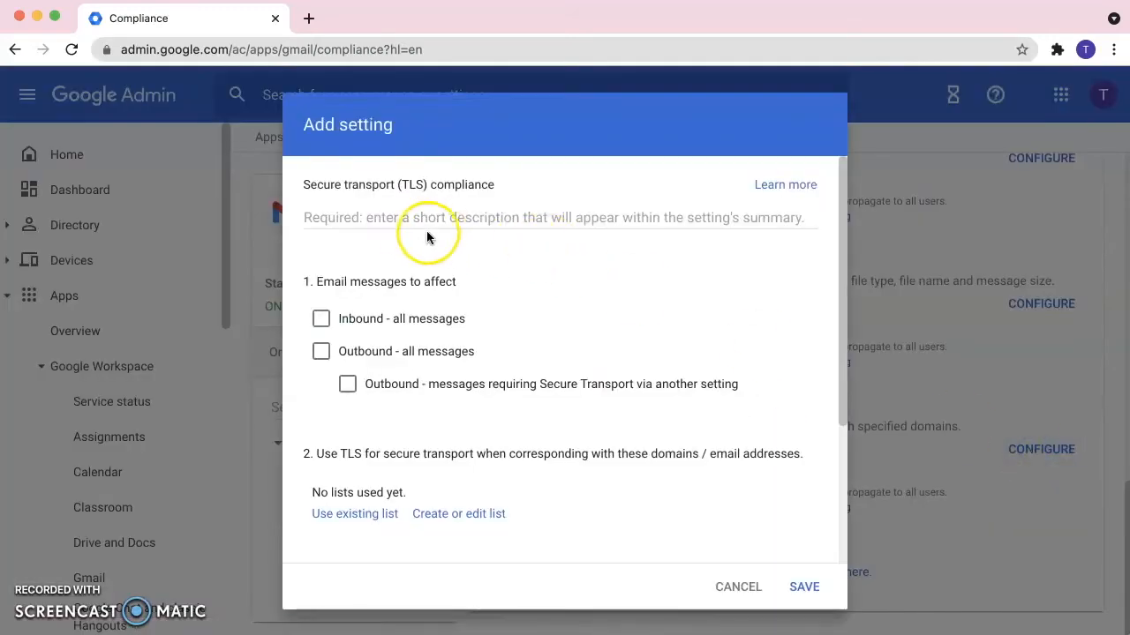
# Describe the compliance setting as "TLS Required" and apply it to all inbound and all outbound messages
pyautogui.click(405, 220)
pyautogui.write('TLS Req')
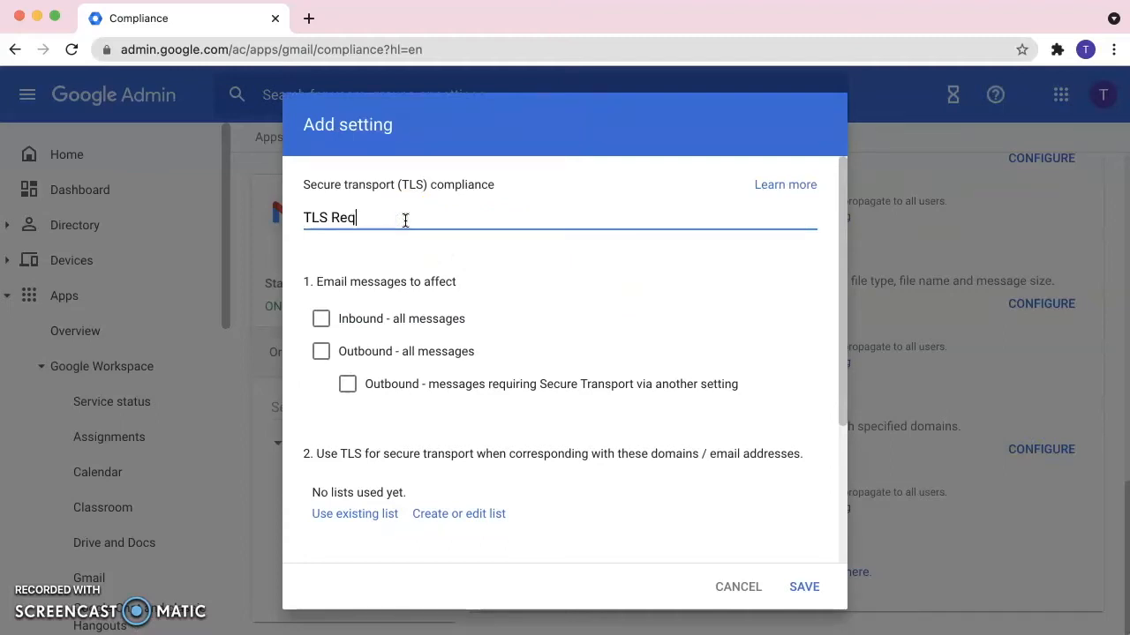
pyautogui.write('uired')
pyautogui.click(379, 334)
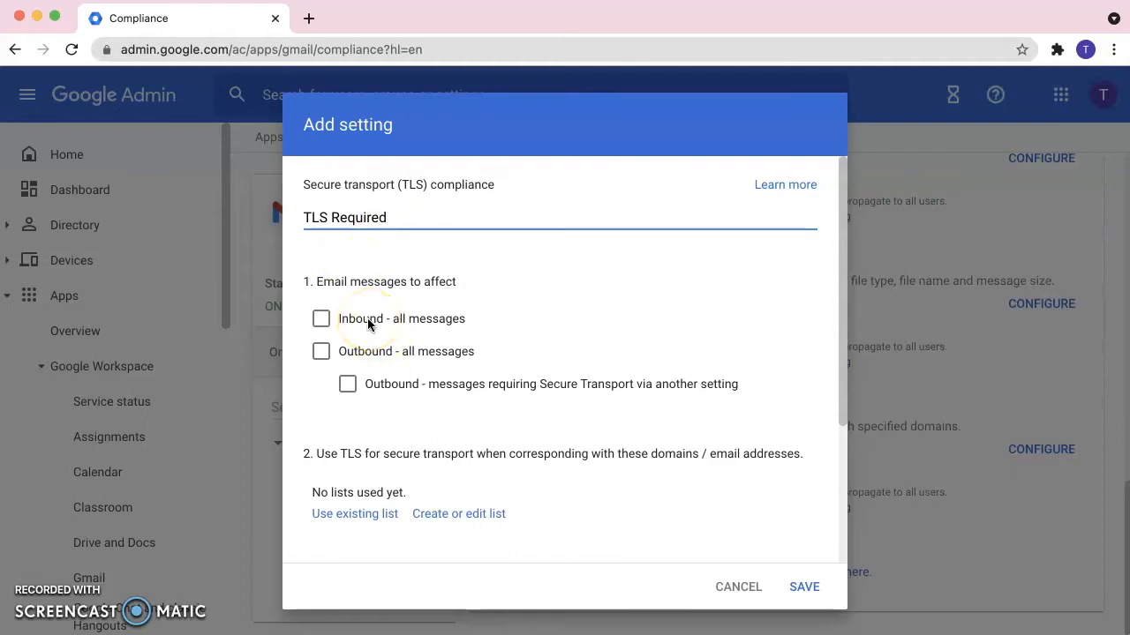
pyautogui.click(369, 353)
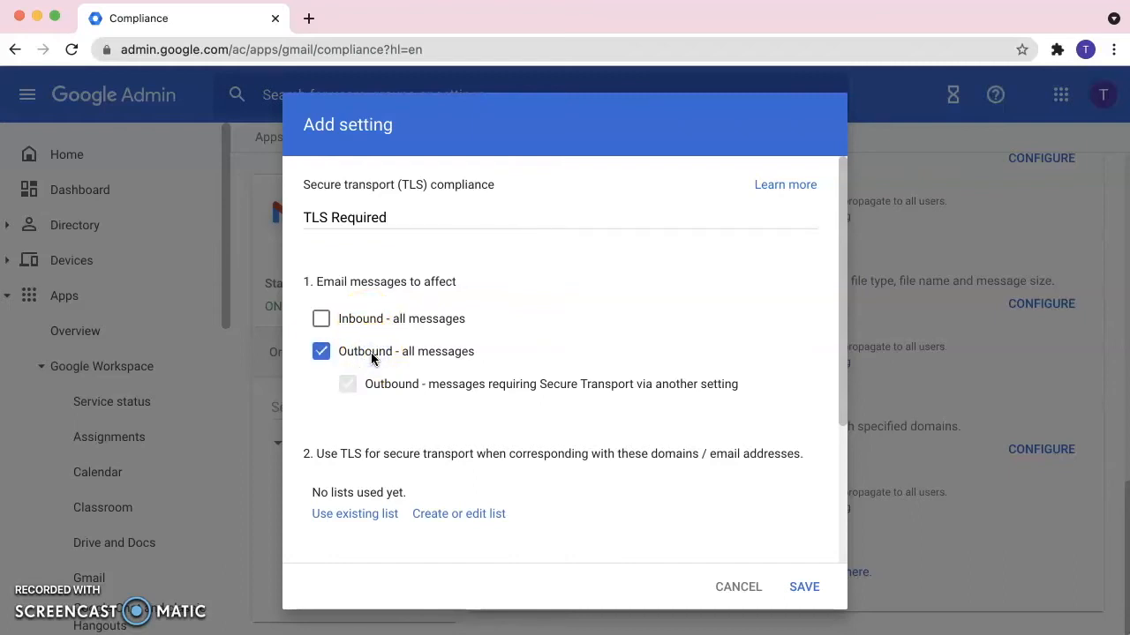
pyautogui.click(341, 353)
pyautogui.click(322, 320)
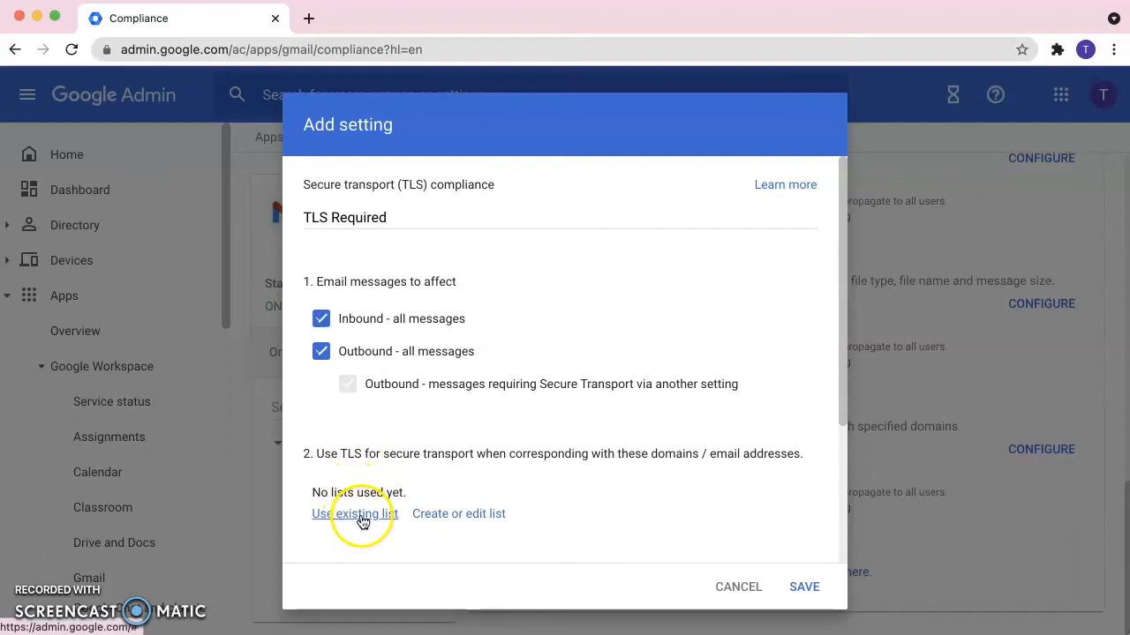
# Create and save an address list named "TLS Required" containing the domain pa.gov
pyautogui.click(449, 523)
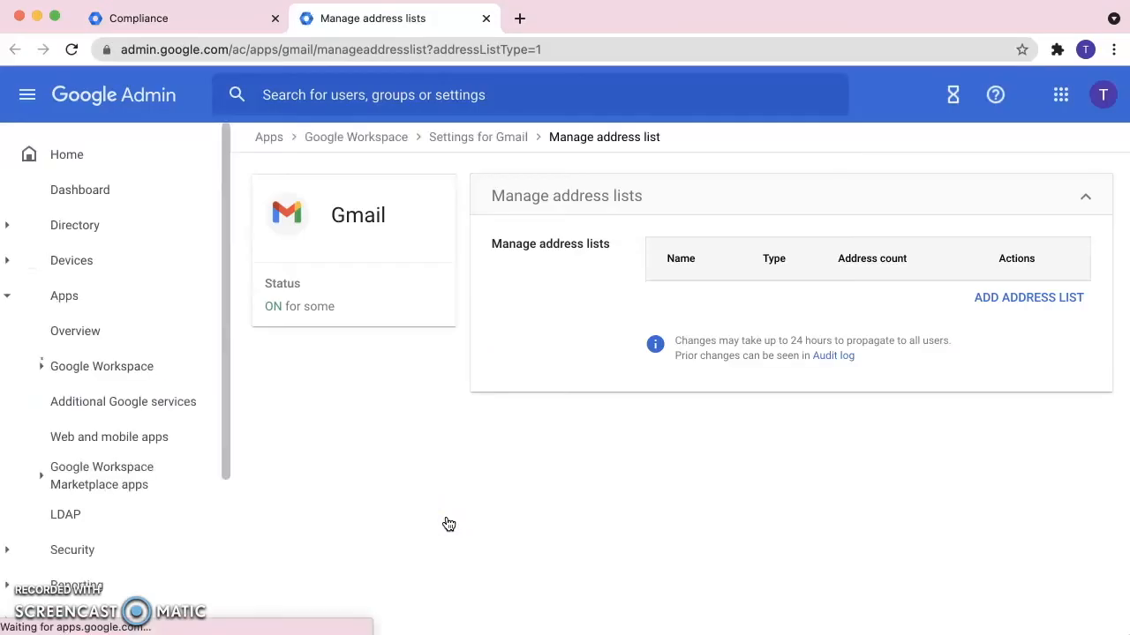
pyautogui.click(998, 304)
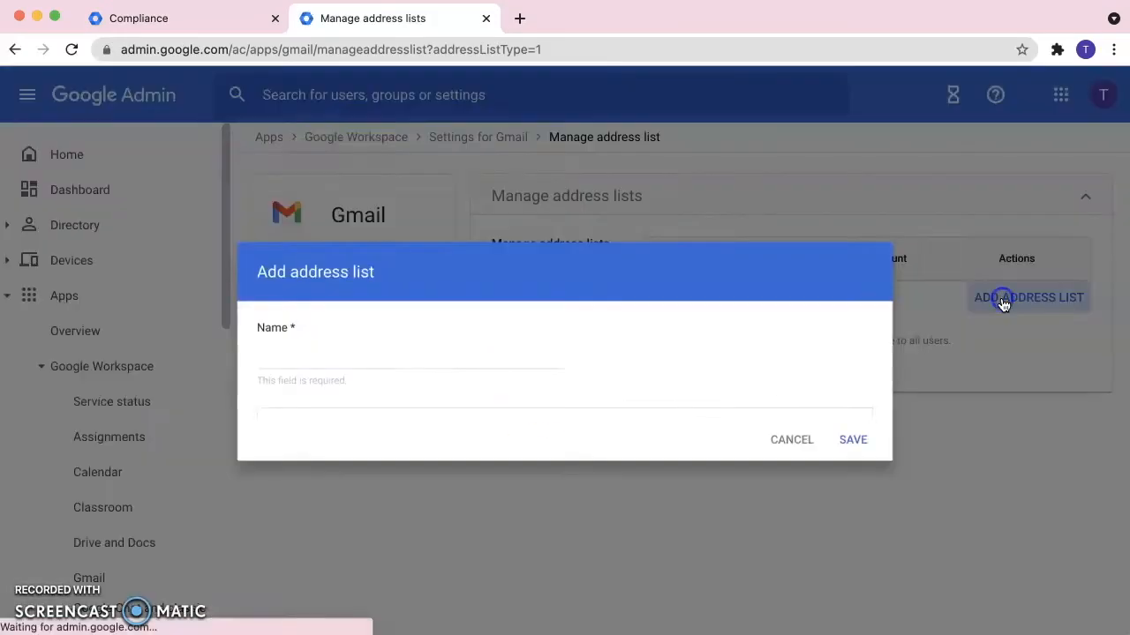
pyautogui.click(357, 237)
pyautogui.write('TLS Required')
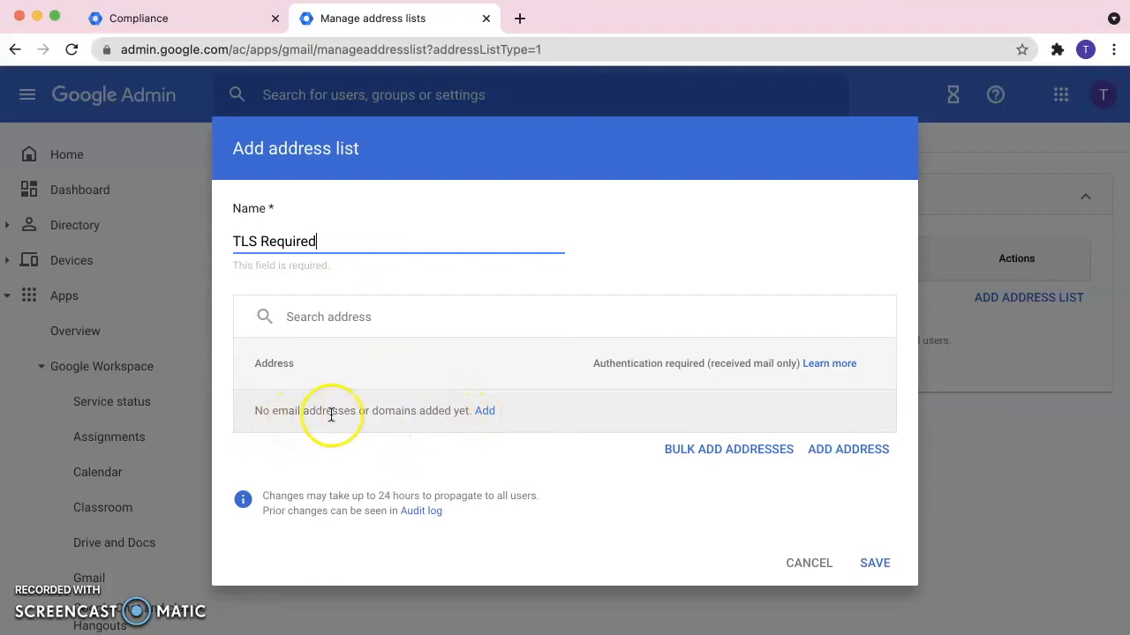
pyautogui.click(485, 412)
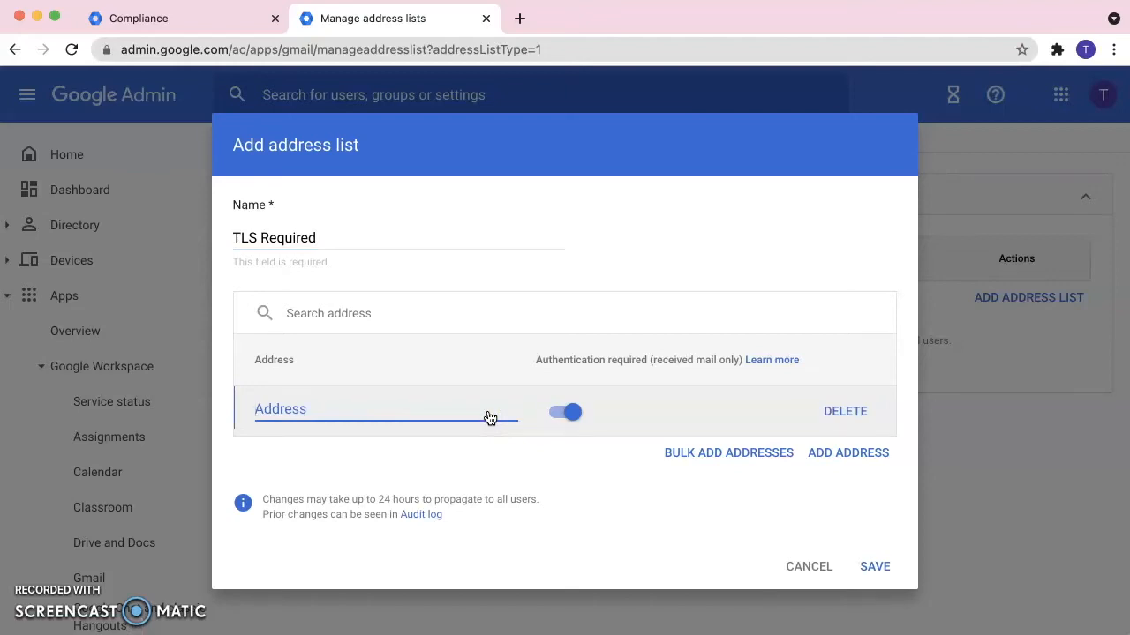
pyautogui.write('pa.gov')
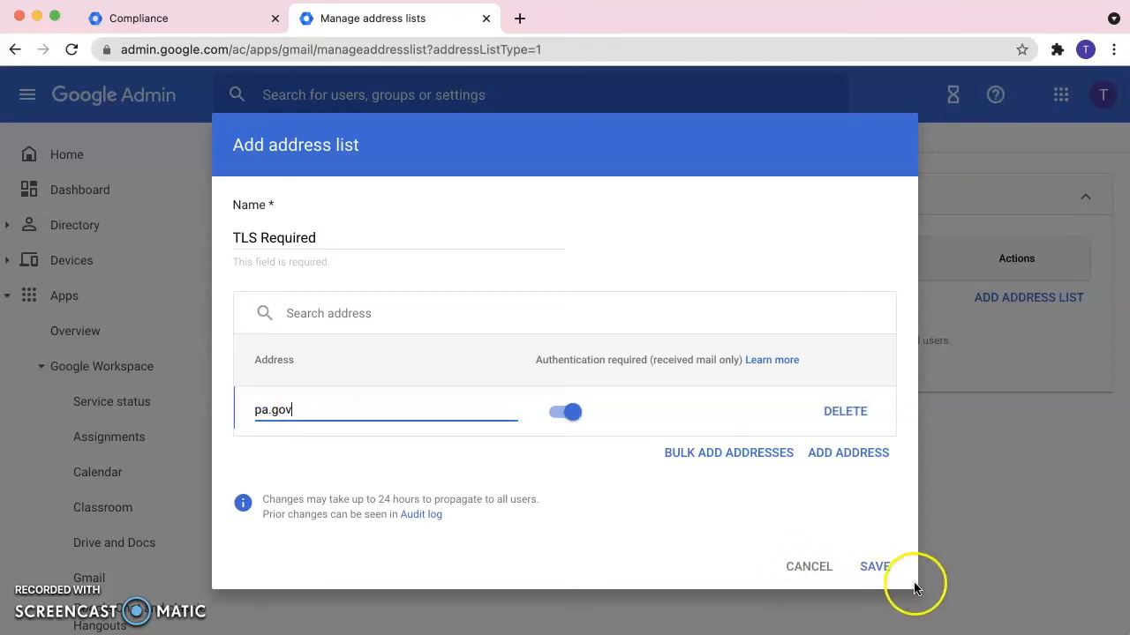
pyautogui.click(875, 569)
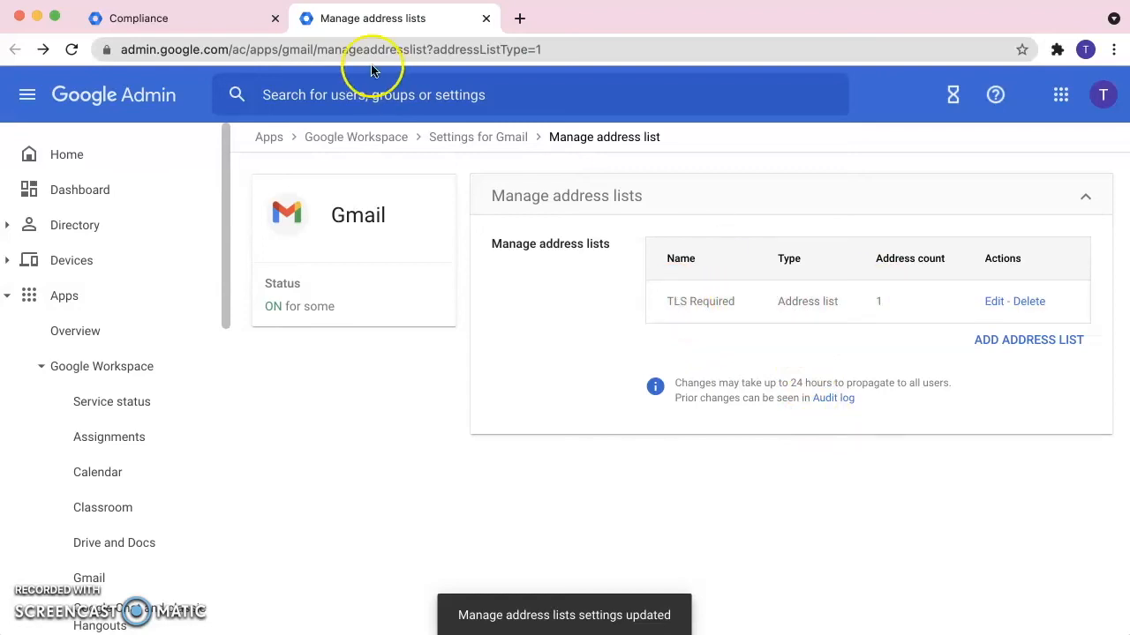
# Assign the existing "TLS Required" address list to the TLS compliance setting and save the setting
pyautogui.click(200, 26)
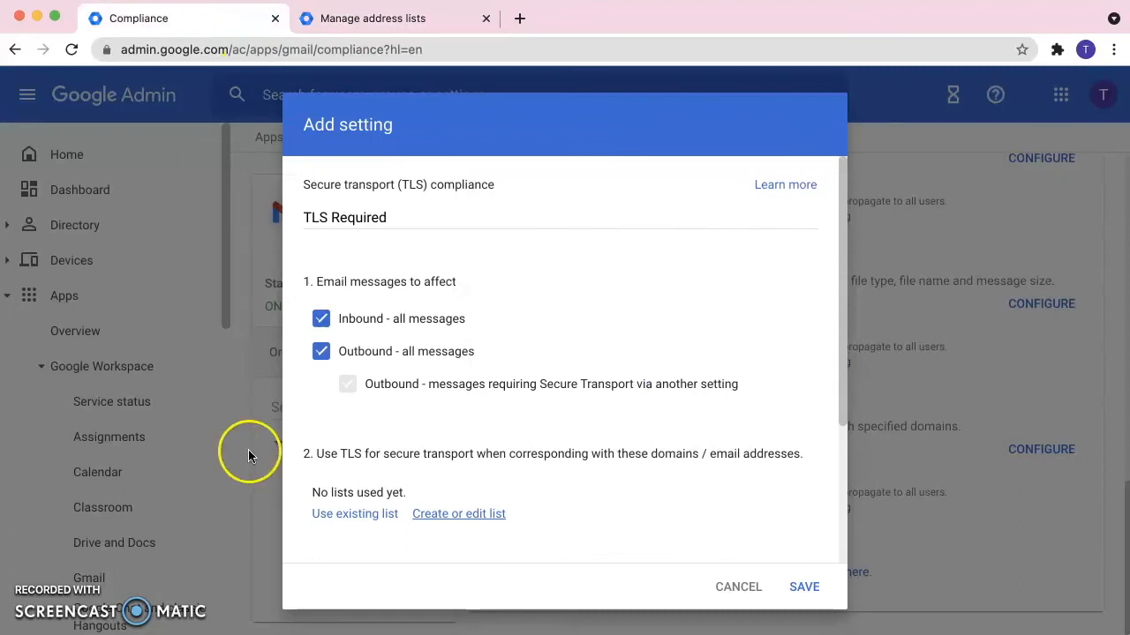
pyautogui.click(365, 519)
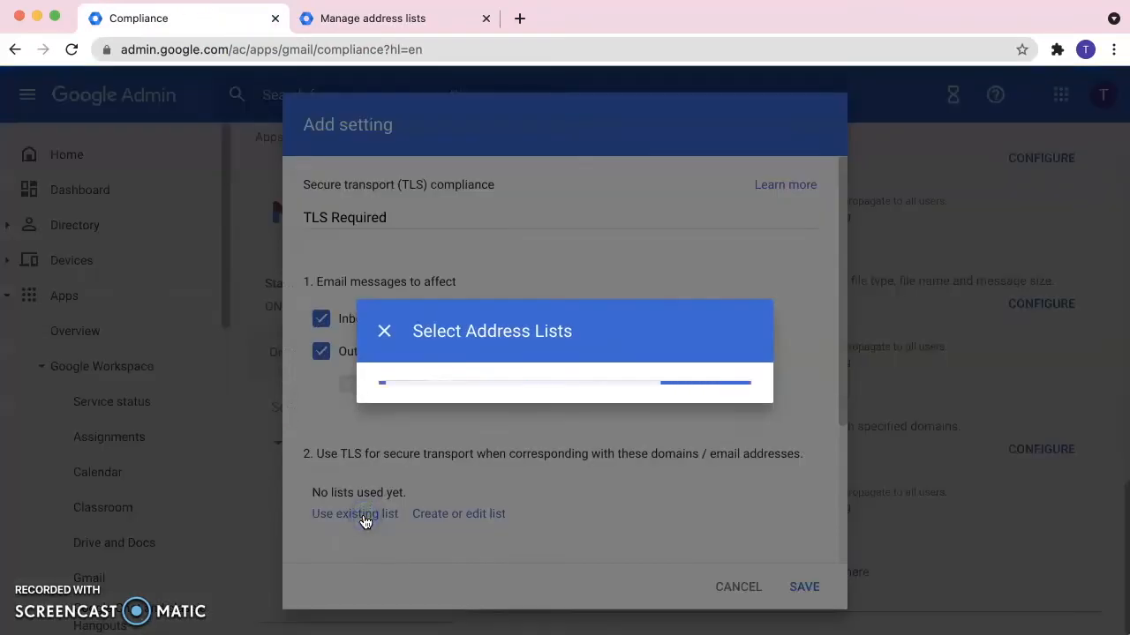
pyautogui.click(416, 409)
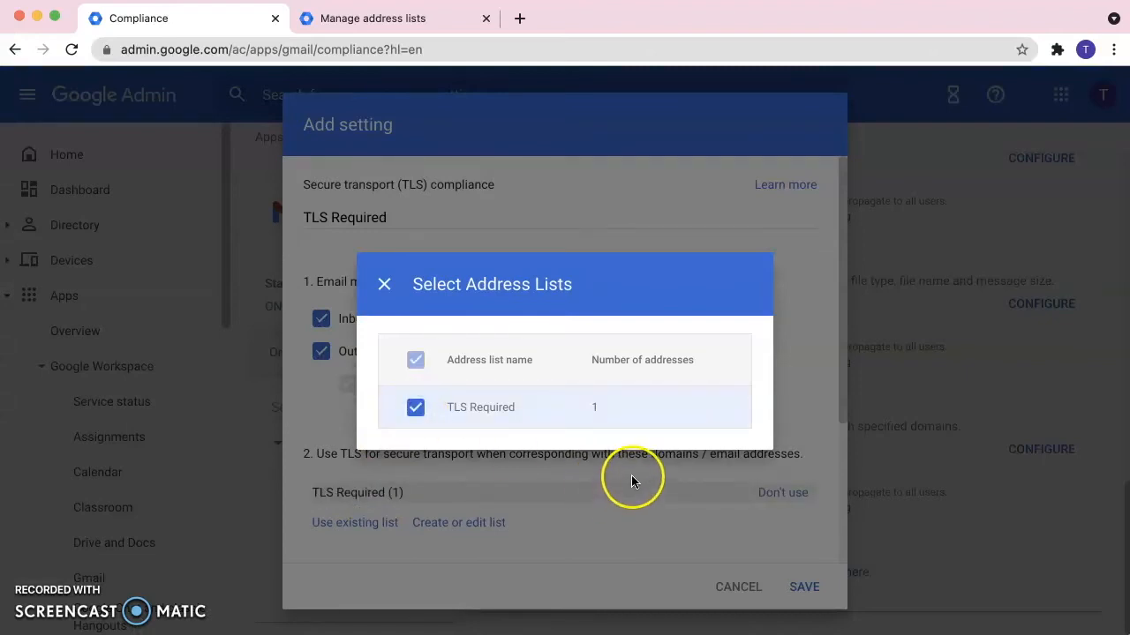
pyautogui.click(384, 284)
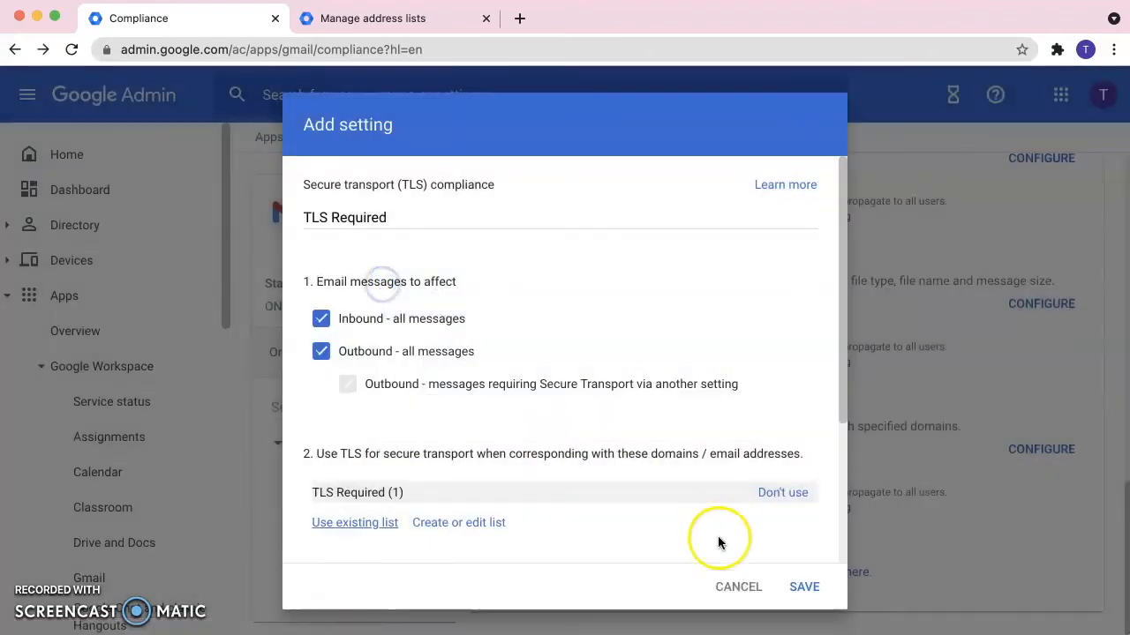
pyautogui.click(804, 588)
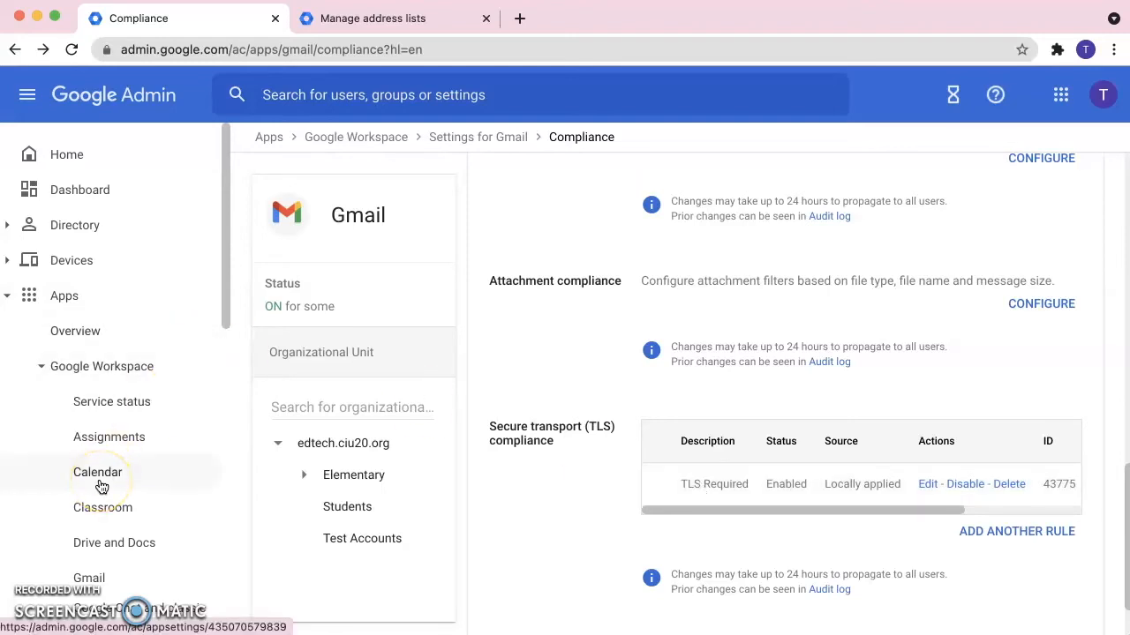
# Open the Email Log Search page from the reporting section
pyautogui.scroll(-8, 101, 487)
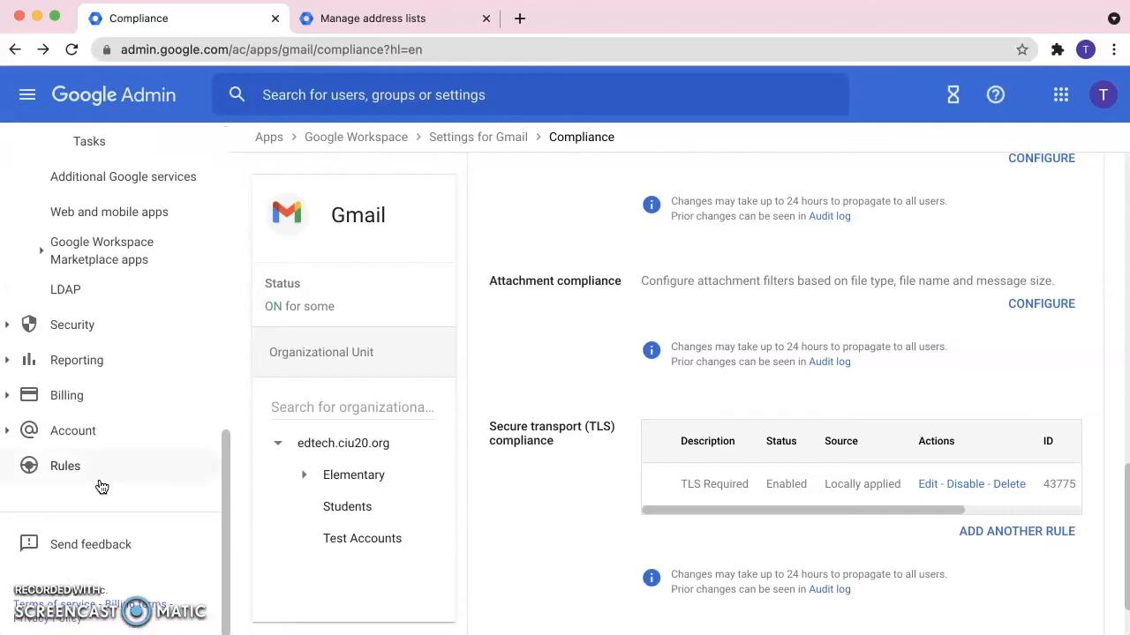
pyautogui.scroll(3, 102, 486)
pyautogui.scroll(-1, 101, 486)
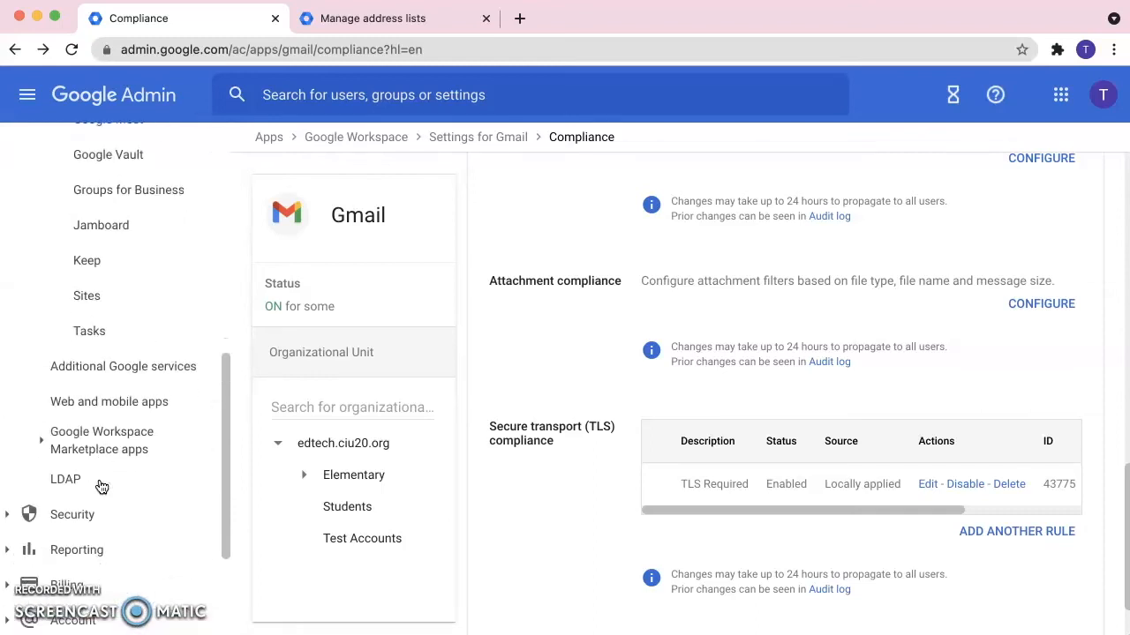
pyautogui.click(81, 540)
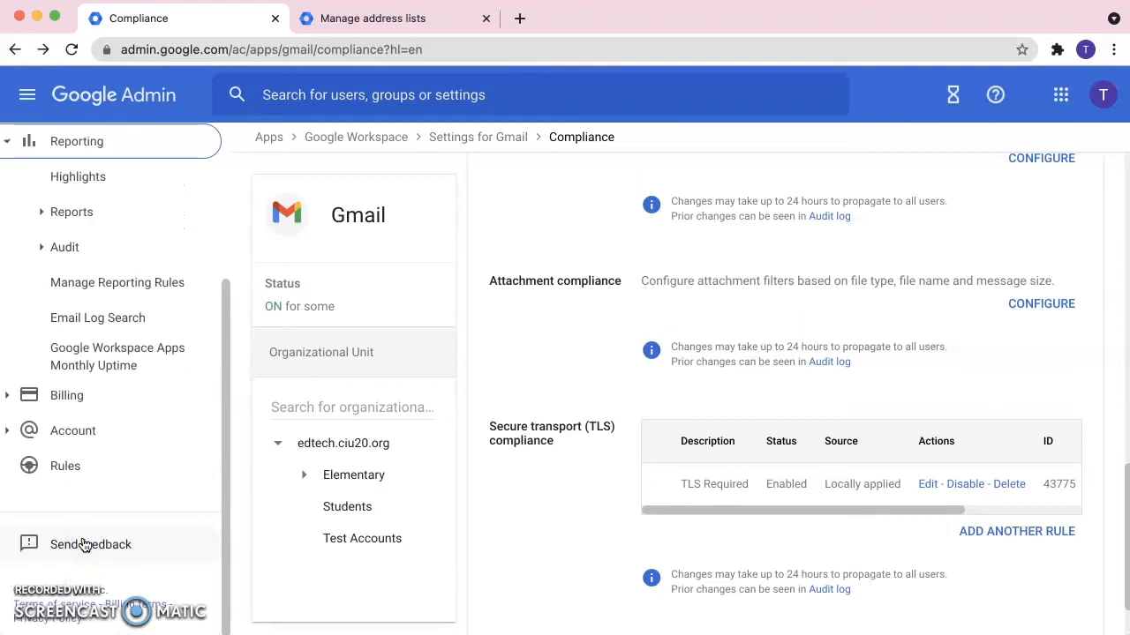
pyautogui.click(115, 324)
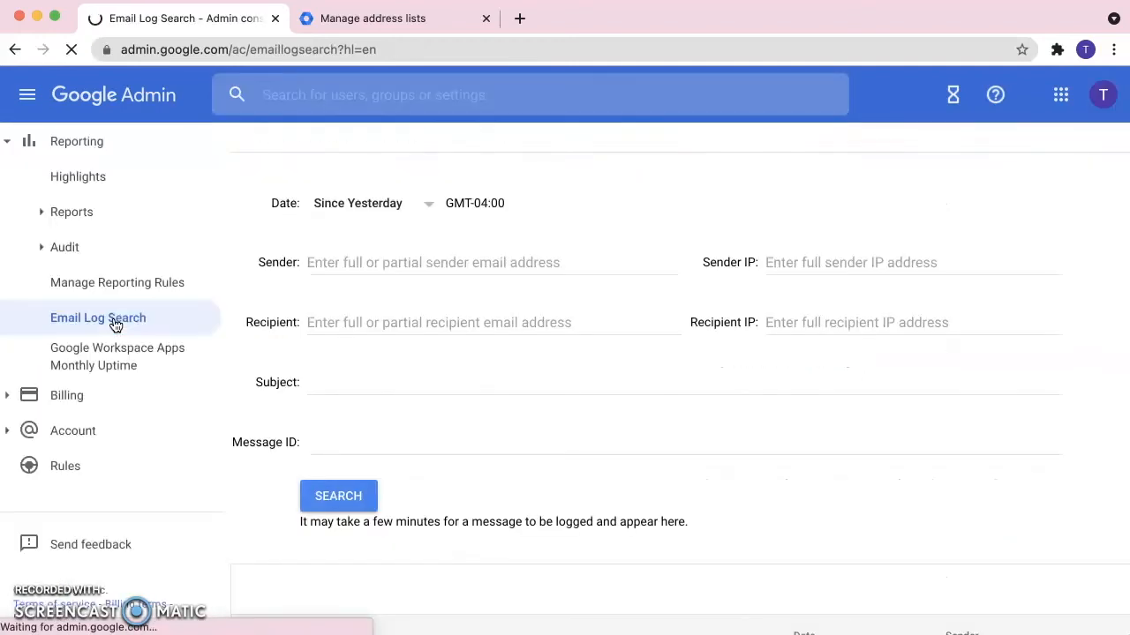
# Search the email log by the sender's surname and open the "testing before TLS" message
pyautogui.click(371, 262)
pyautogui.write('kalinoski')
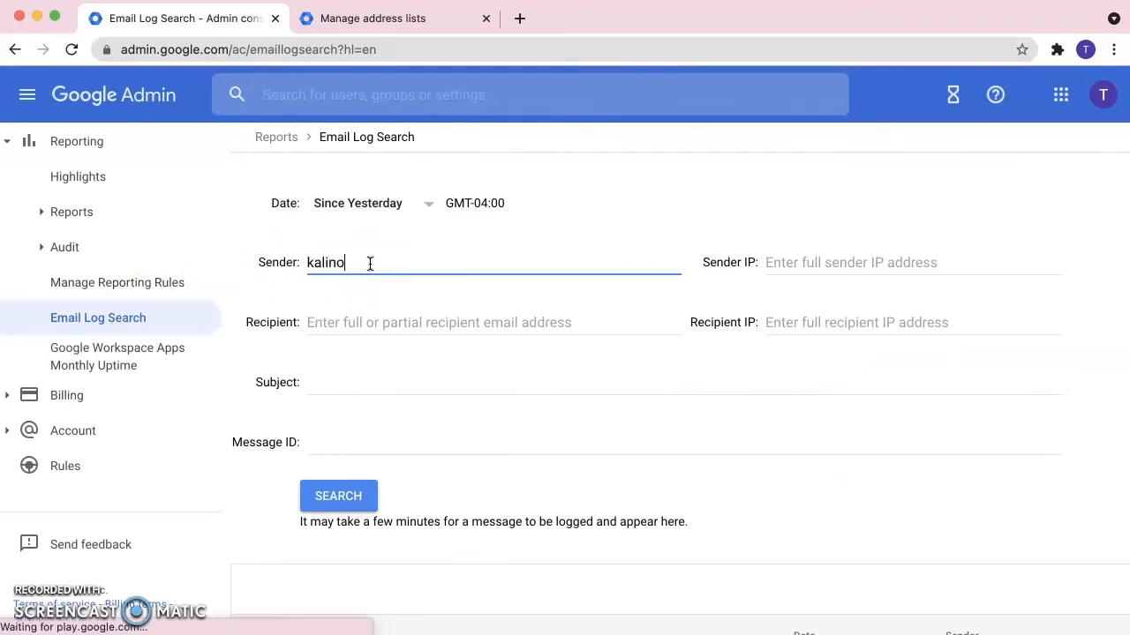
pyautogui.click(352, 501)
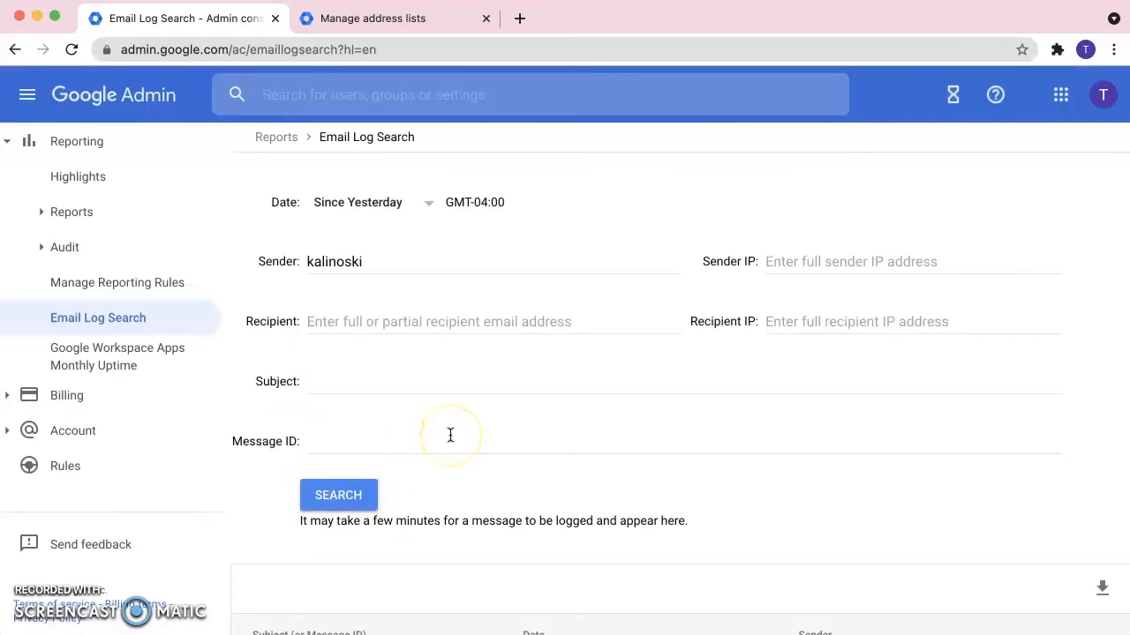
pyautogui.scroll(-2, 450, 433)
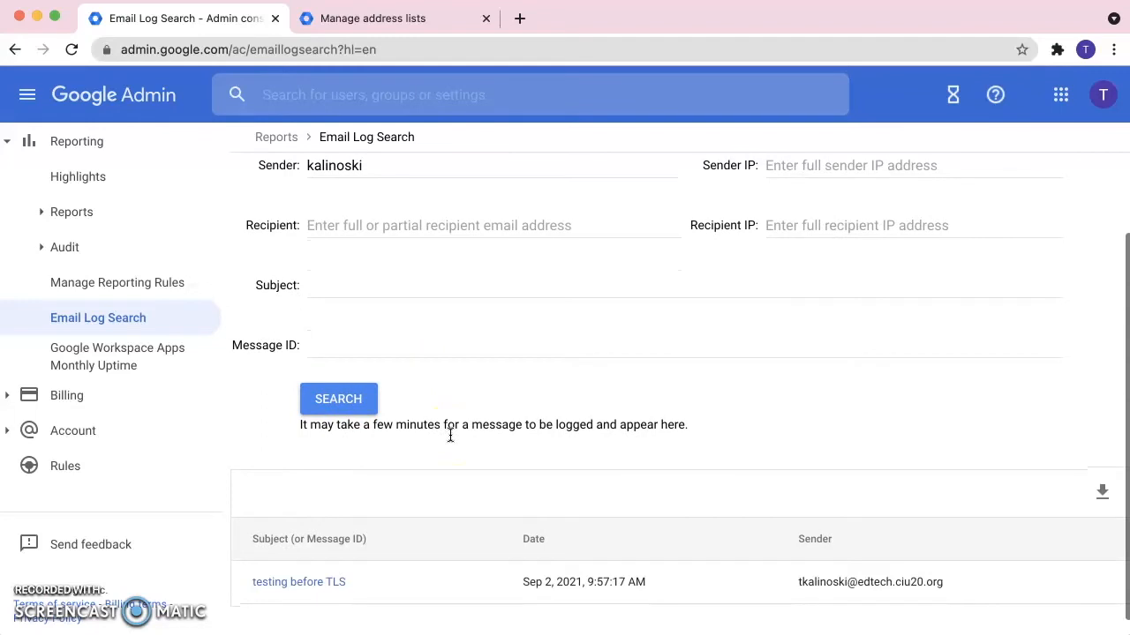
pyautogui.click(315, 583)
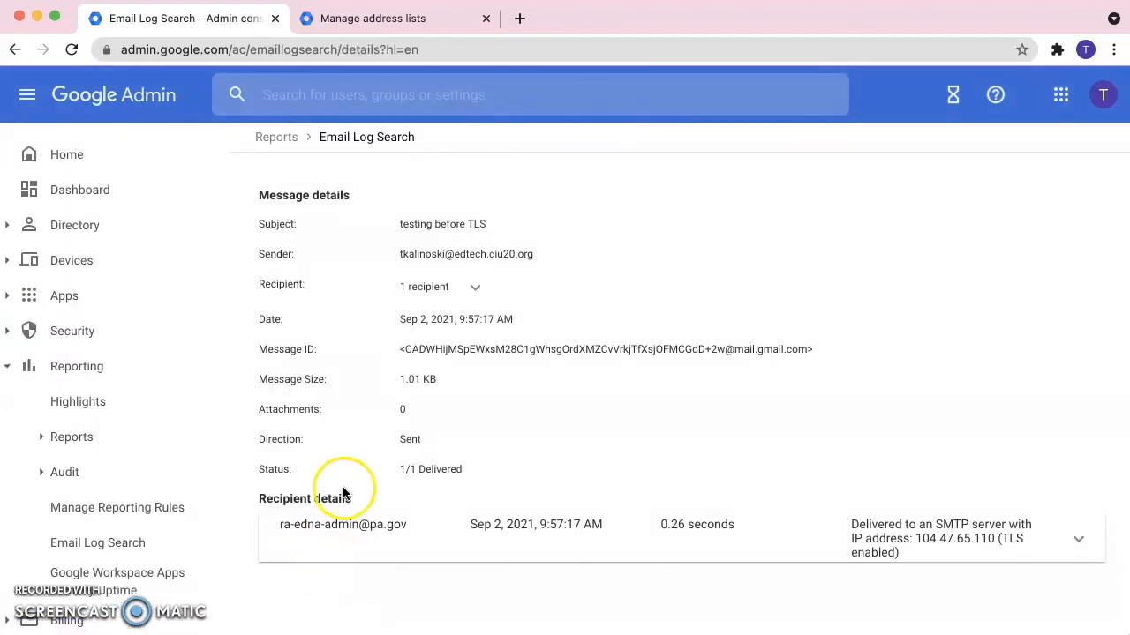
# Expand the message's recipient and delivery details to examine the recipient address and the SMTP delivery's TLS status
pyautogui.click(475, 287)
pyautogui.moveTo(403, 309); pyautogui.dragTo(516, 310)
pyautogui.click(516, 310)
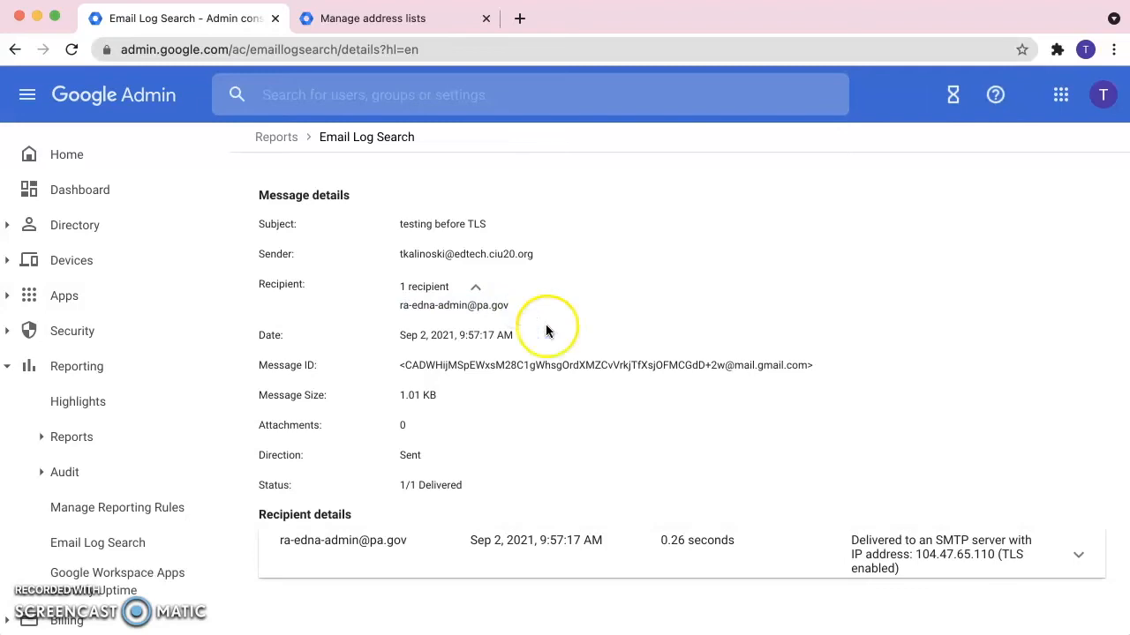
pyautogui.click(1017, 558)
pyautogui.scroll(-2, 1020, 564)
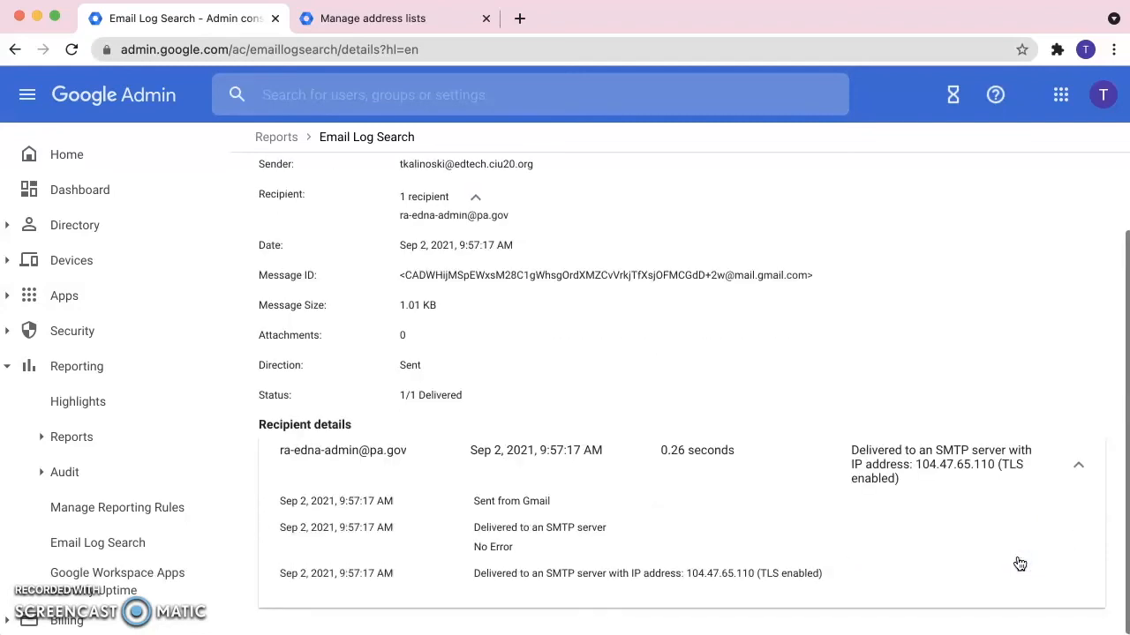
pyautogui.moveTo(536, 574); pyautogui.dragTo(815, 575)
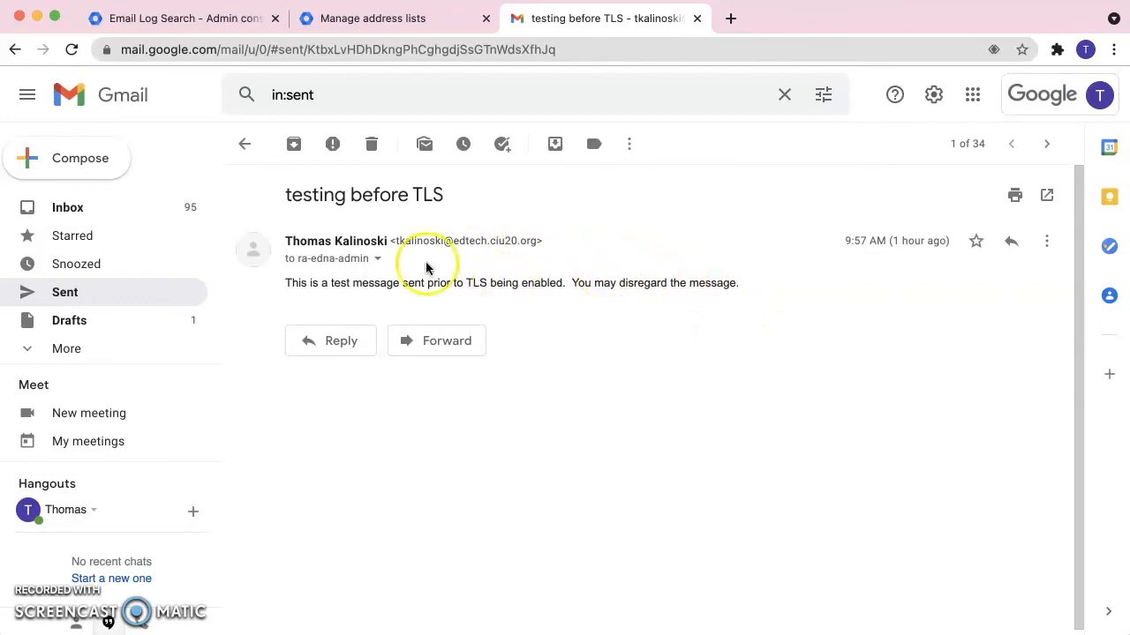
# In Gmail, show the header details of the sent "testing before TLS" message and copy the recipient's email address
pyautogui.click(285, 196)
pyautogui.moveTo(285, 196); pyautogui.dragTo(444, 194)
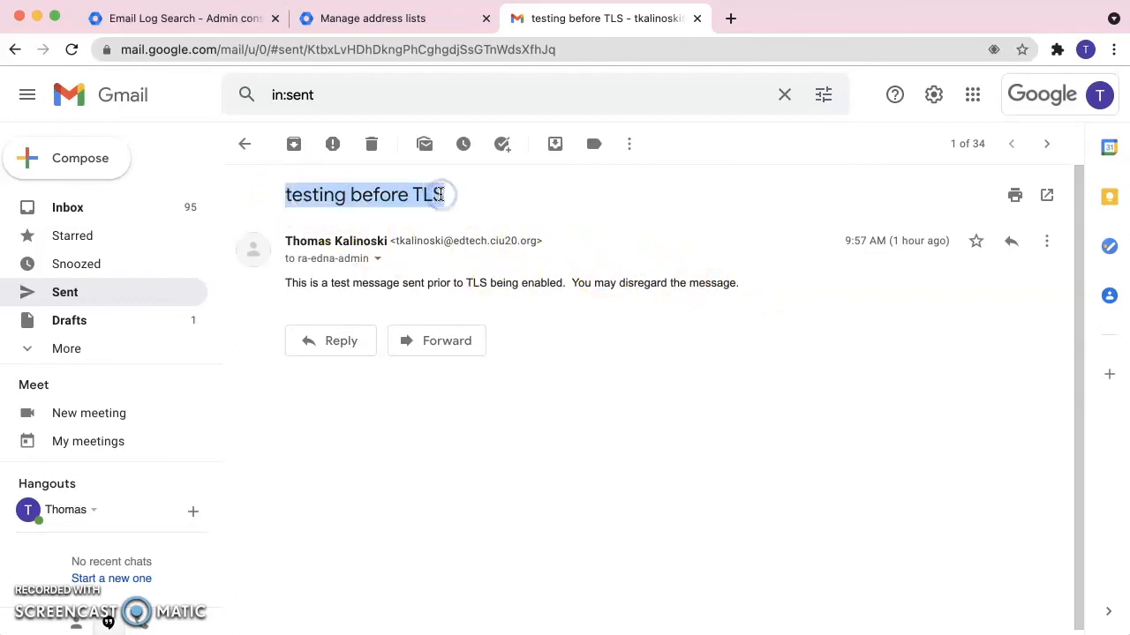
pyautogui.click(376, 259)
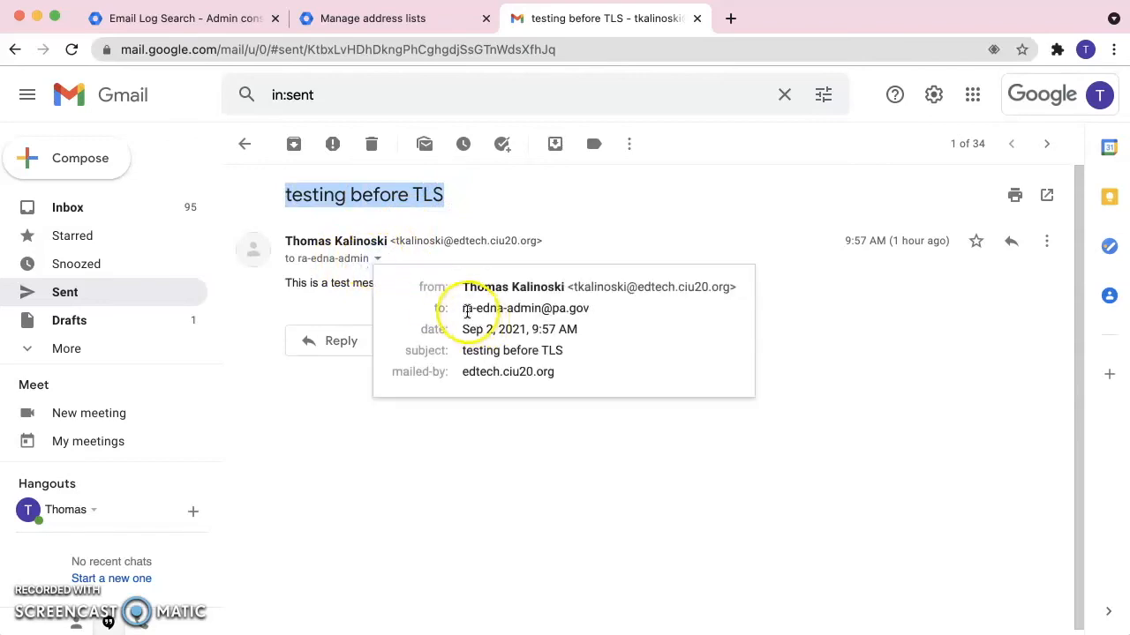
pyautogui.moveTo(463, 309); pyautogui.dragTo(599, 316)
pyautogui.press('super+c')
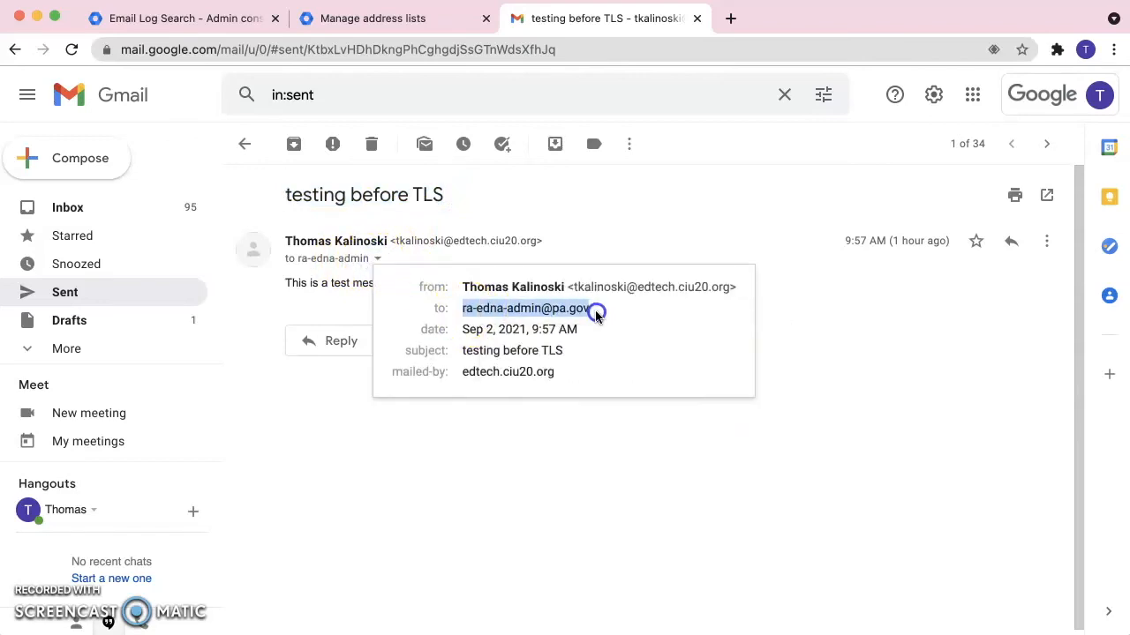
# Start a new message to the copied recipient address with the subject "testing after tls"
pyautogui.click(87, 172)
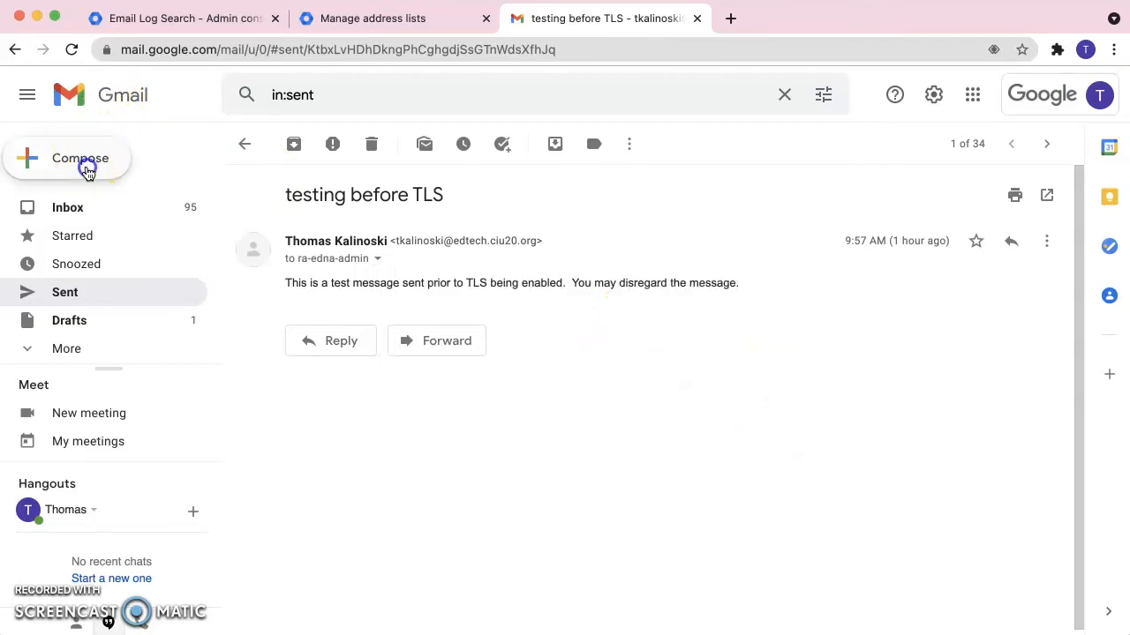
pyautogui.press('super+v')
pyautogui.press('Tab')
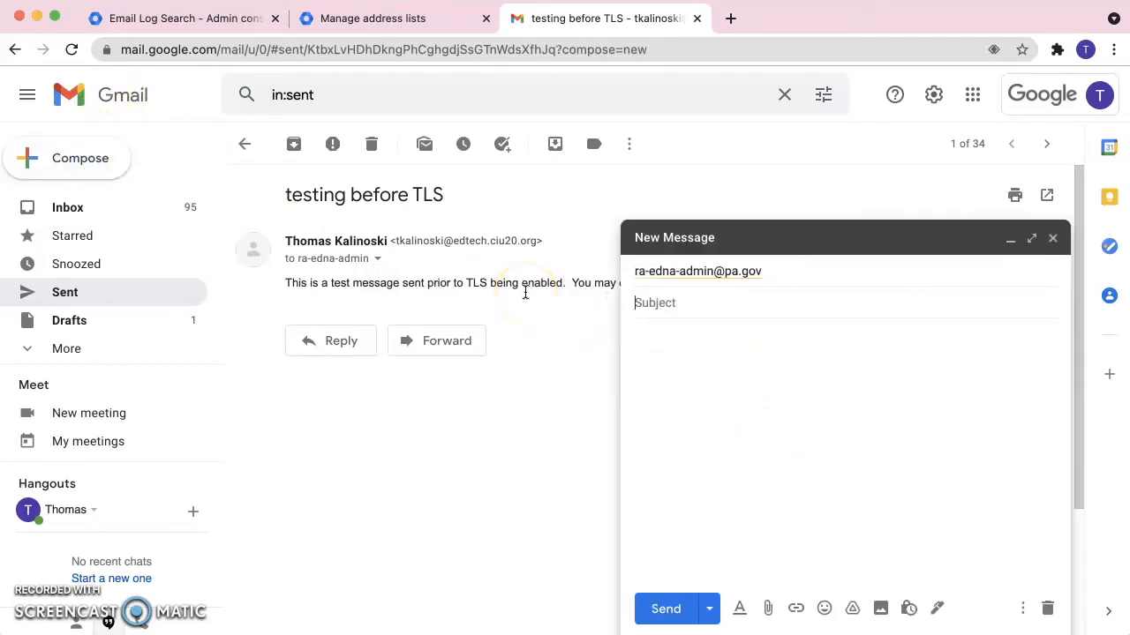
pyautogui.write('testing after tls')
# Copy the body text of the "testing before TLS" message into the body of the new message
pyautogui.click(397, 284)
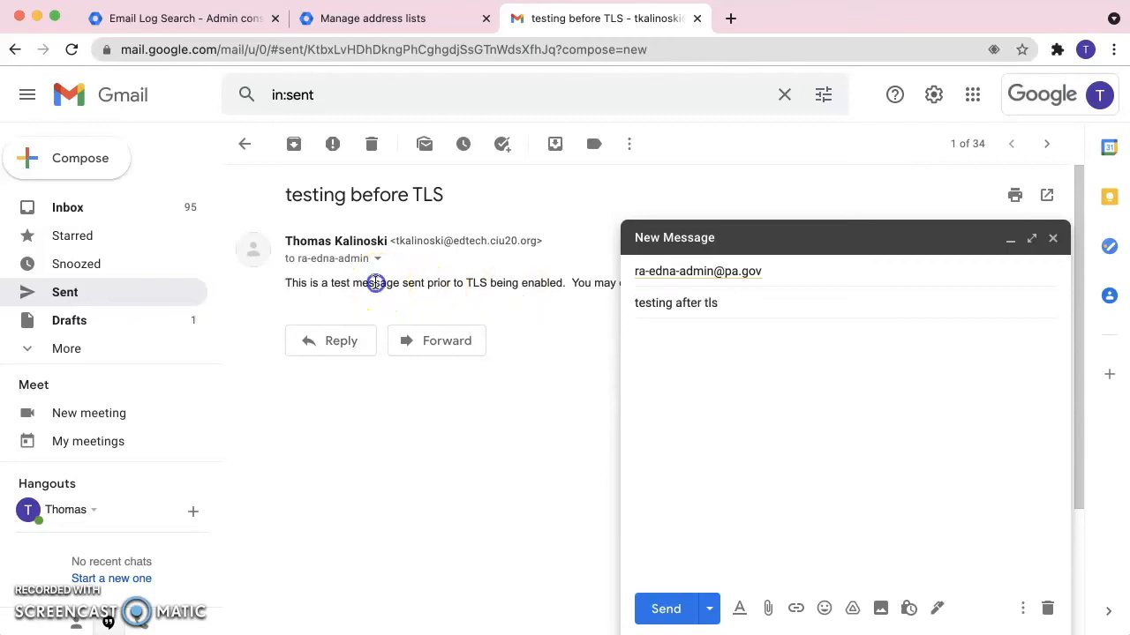
pyautogui.moveTo(284, 282); pyautogui.dragTo(691, 305)
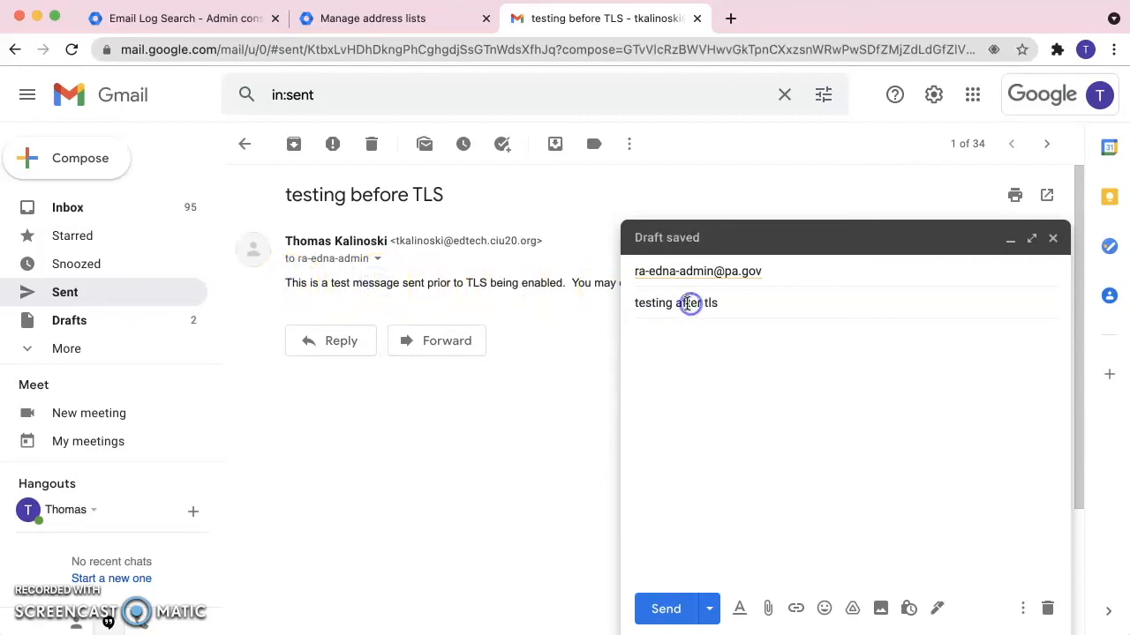
pyautogui.doubleClick(289, 286)
pyautogui.tripleClick(290, 286)
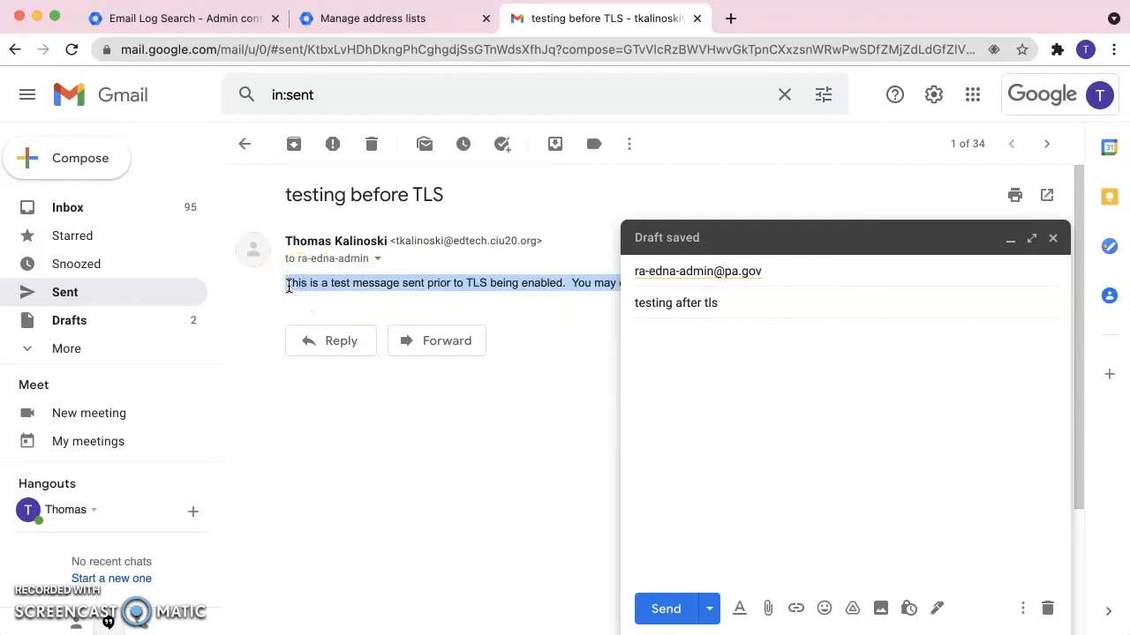
pyautogui.click(696, 371)
pyautogui.press('super+v')
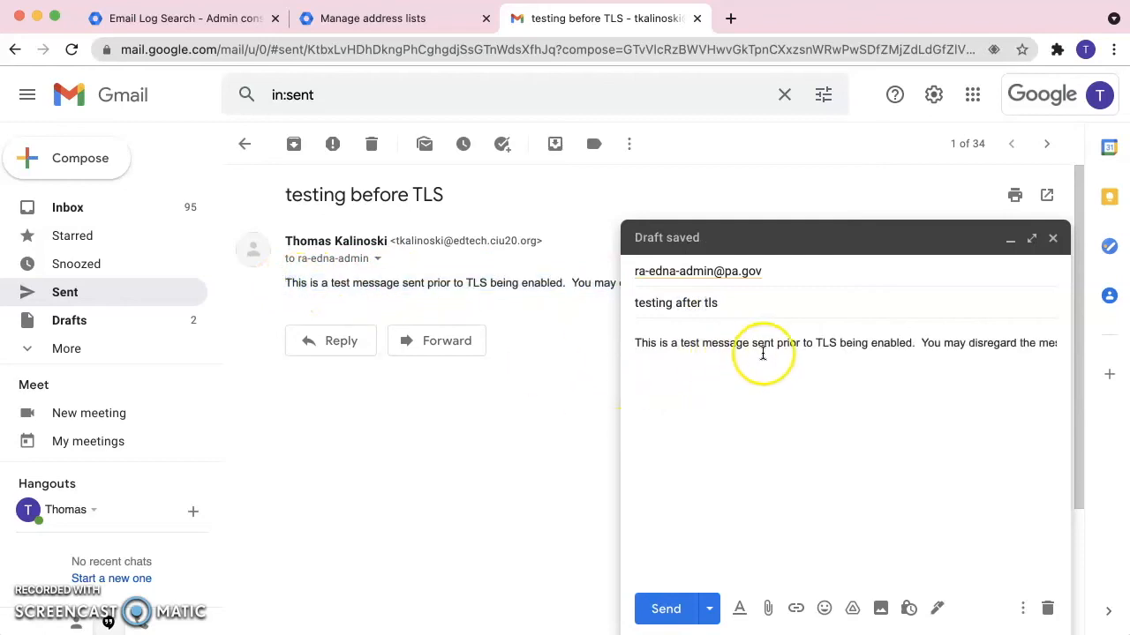
# Change the body's first sentence to "This is a test message sent after TLS is enabled." and send the message
pyautogui.doubleClick(788, 346)
pyautogui.write('after')
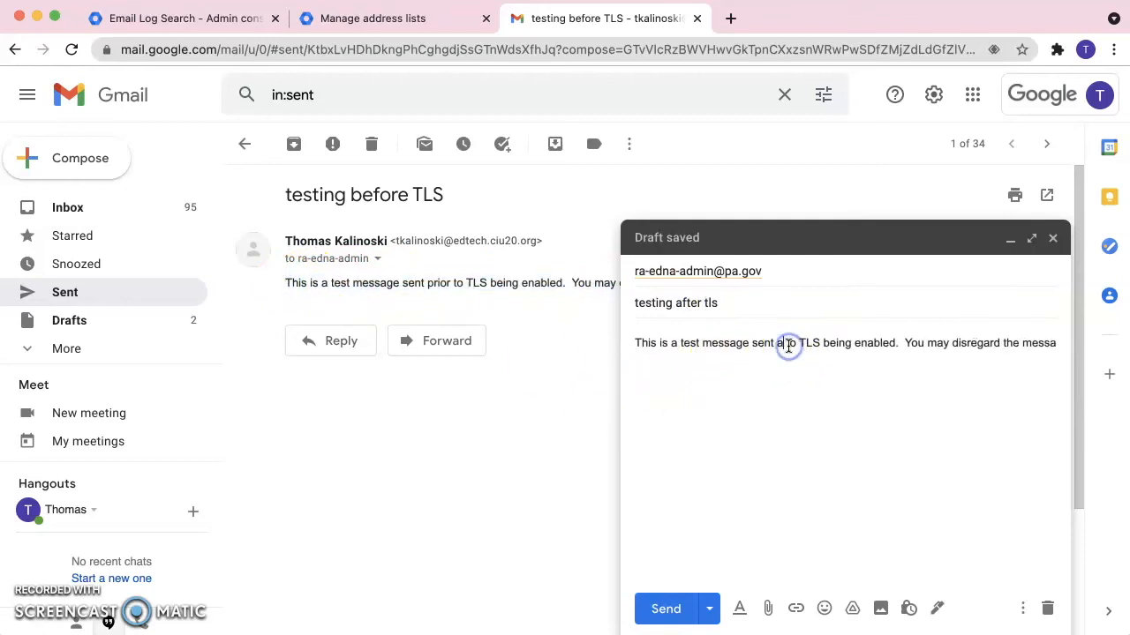
pyautogui.press('Delete')
pyautogui.press('Delete')
pyautogui.press('Delete')
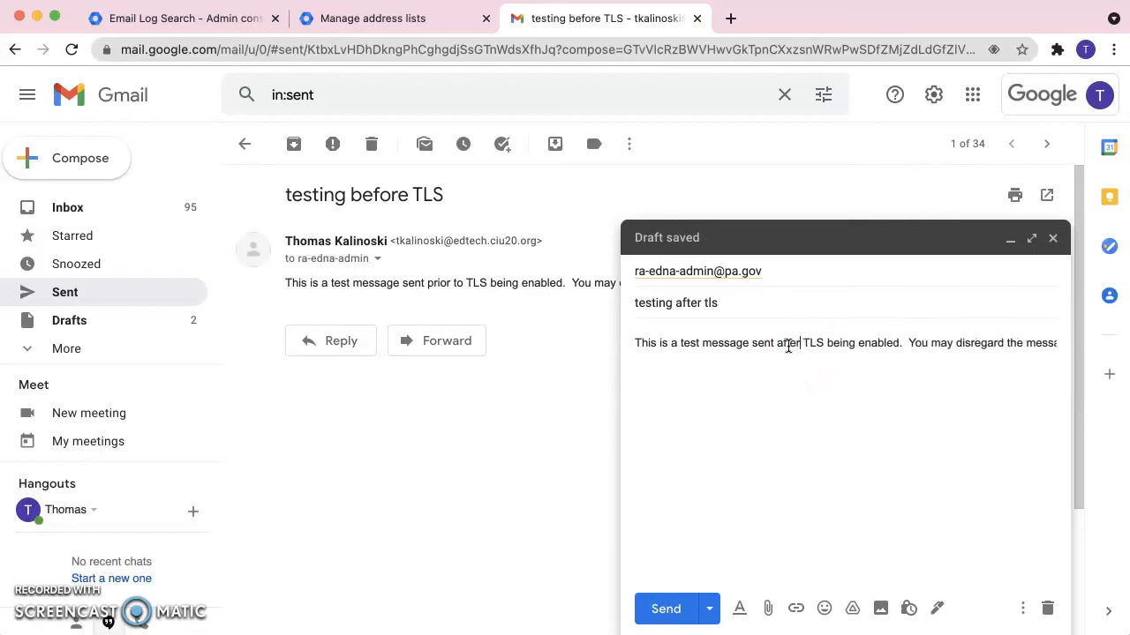
pyautogui.click(847, 340)
pyautogui.doubleClick(848, 340)
pyautogui.write('is')
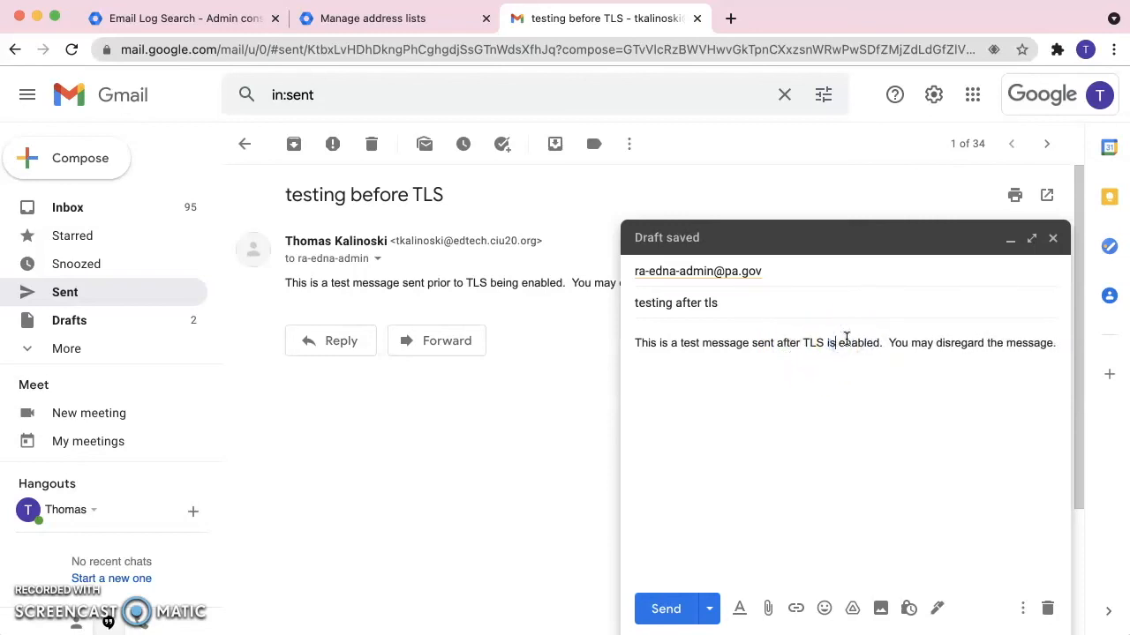
pyautogui.click(879, 363)
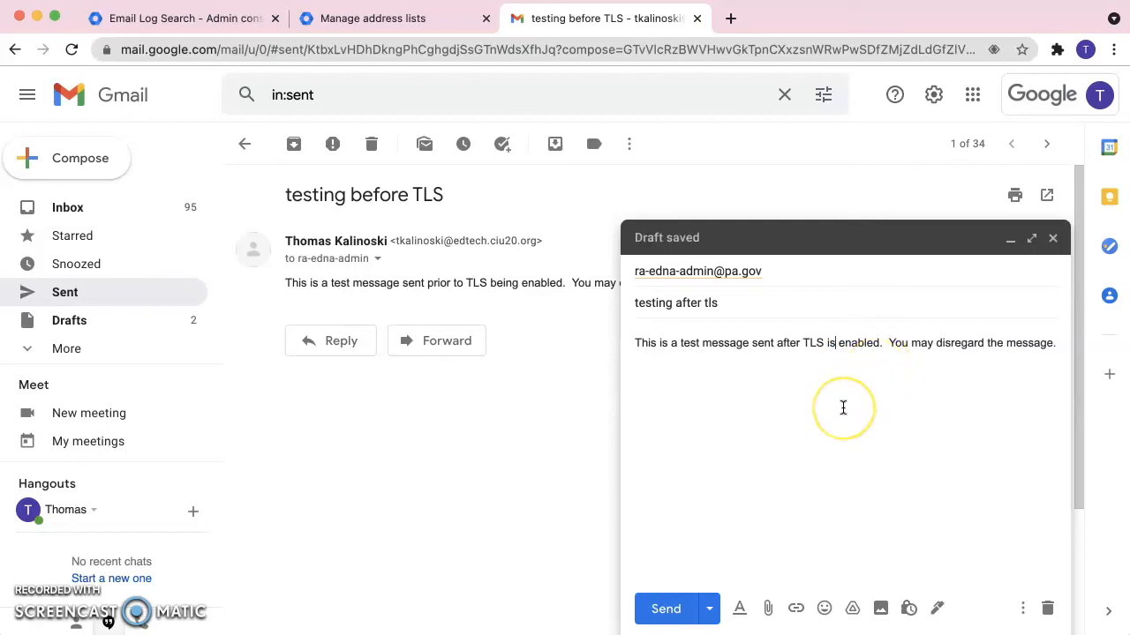
pyautogui.click(666, 609)
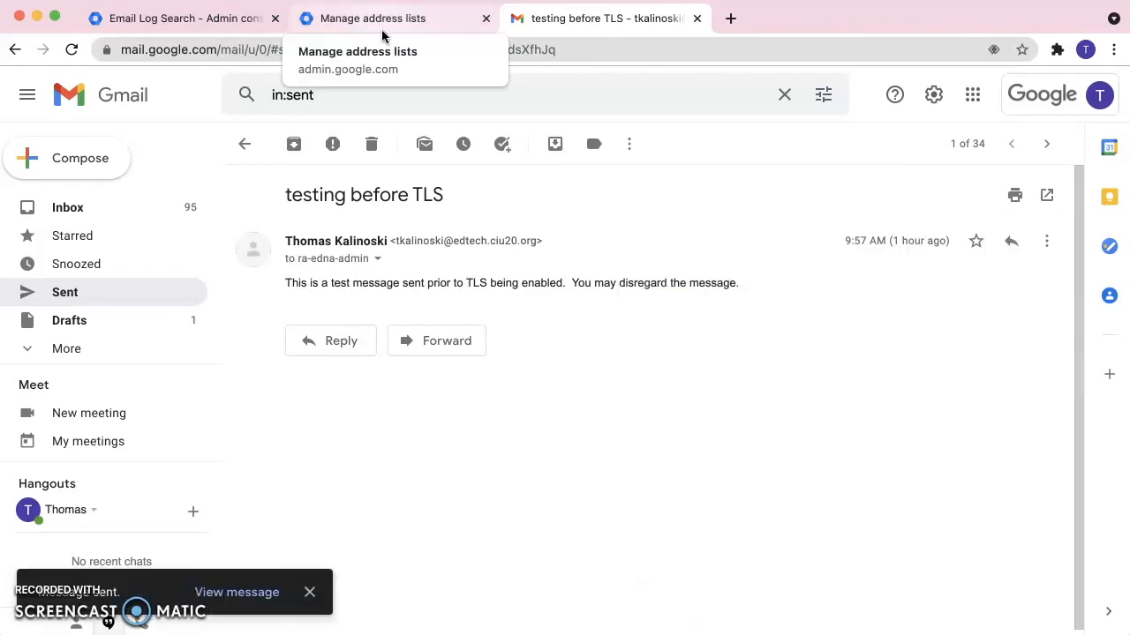
# Switch to the Google Admin console and run a new Email Log Search for messages with recipient "pa.gov"
pyautogui.click(239, 21)
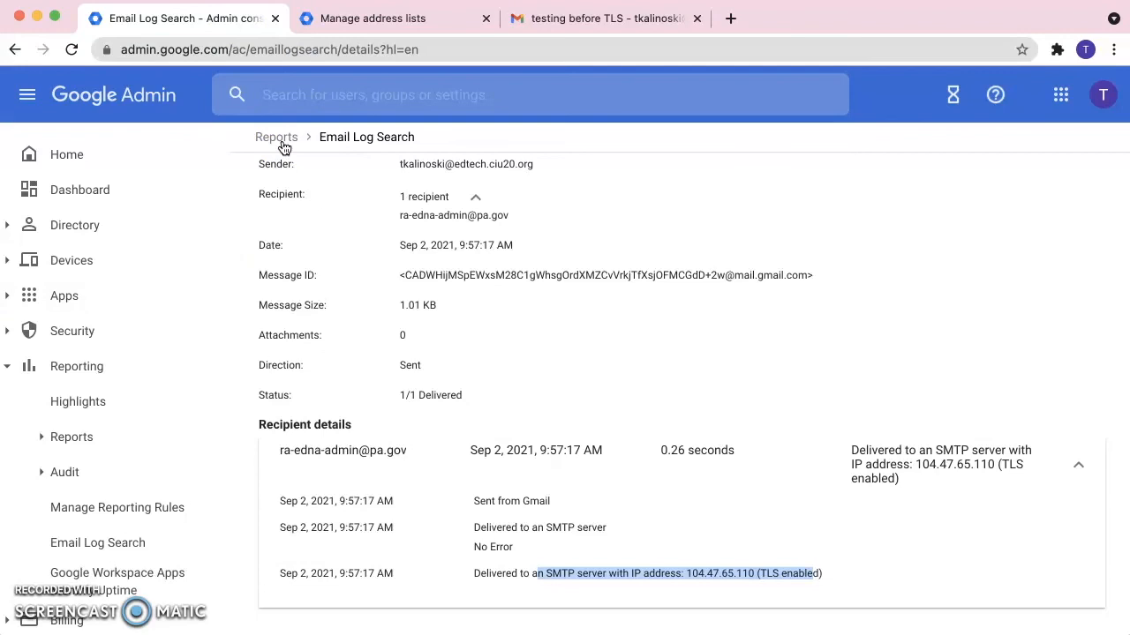
pyautogui.click(99, 542)
pyautogui.click(416, 318)
pyautogui.write('pa.gov')
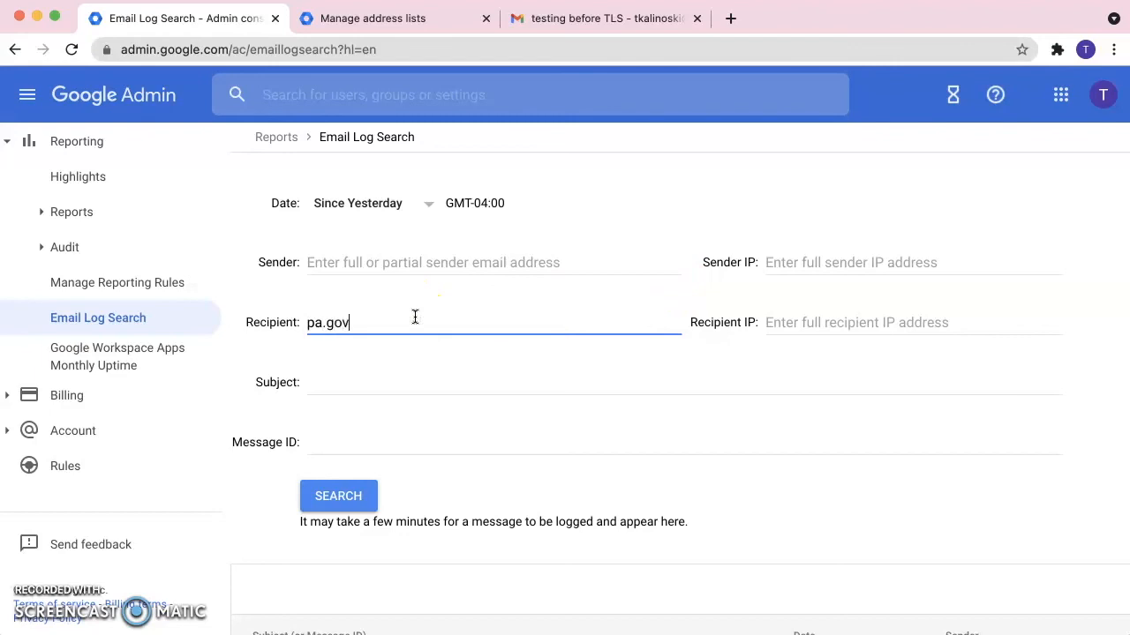
pyautogui.click(353, 498)
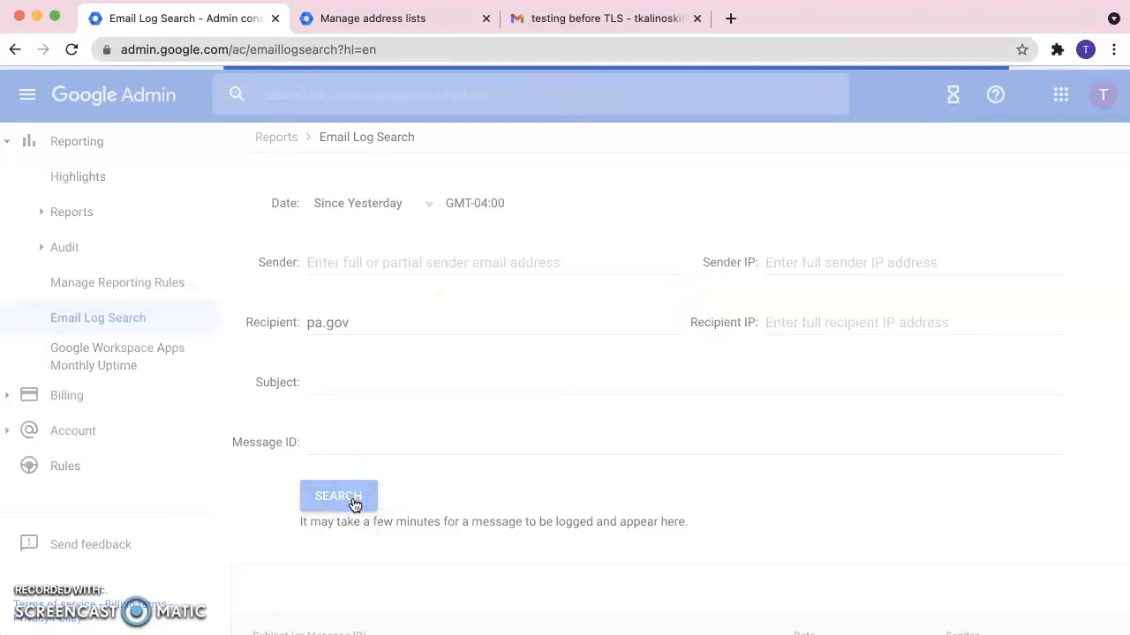
pyautogui.click(512, 446)
pyautogui.scroll(-3, 512, 447)
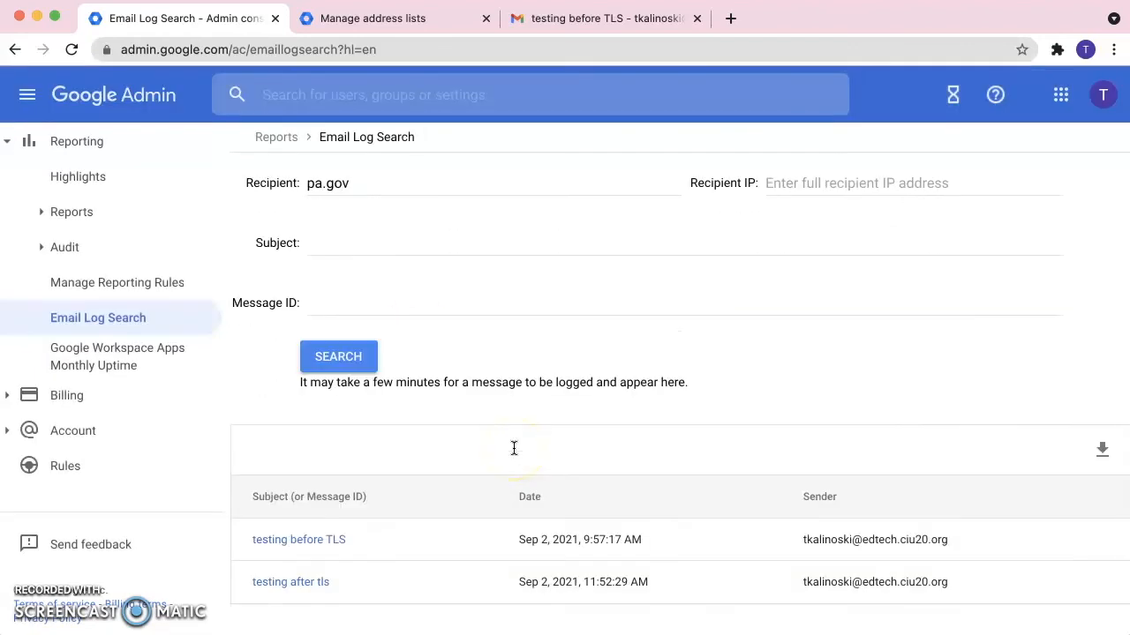
# Open the "testing after tls" log entry and expand its recipient delivery details to examine the matched rules and TLS status
pyautogui.click(269, 585)
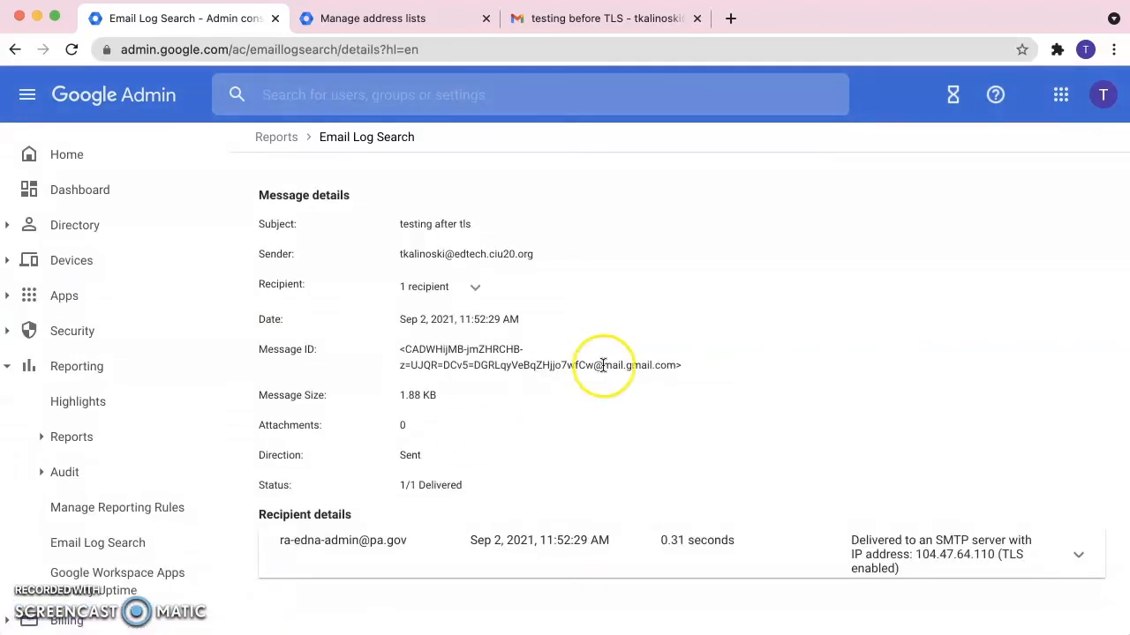
pyautogui.click(1077, 554)
pyautogui.scroll(-1, 1077, 559)
pyautogui.scroll(-3, 1078, 559)
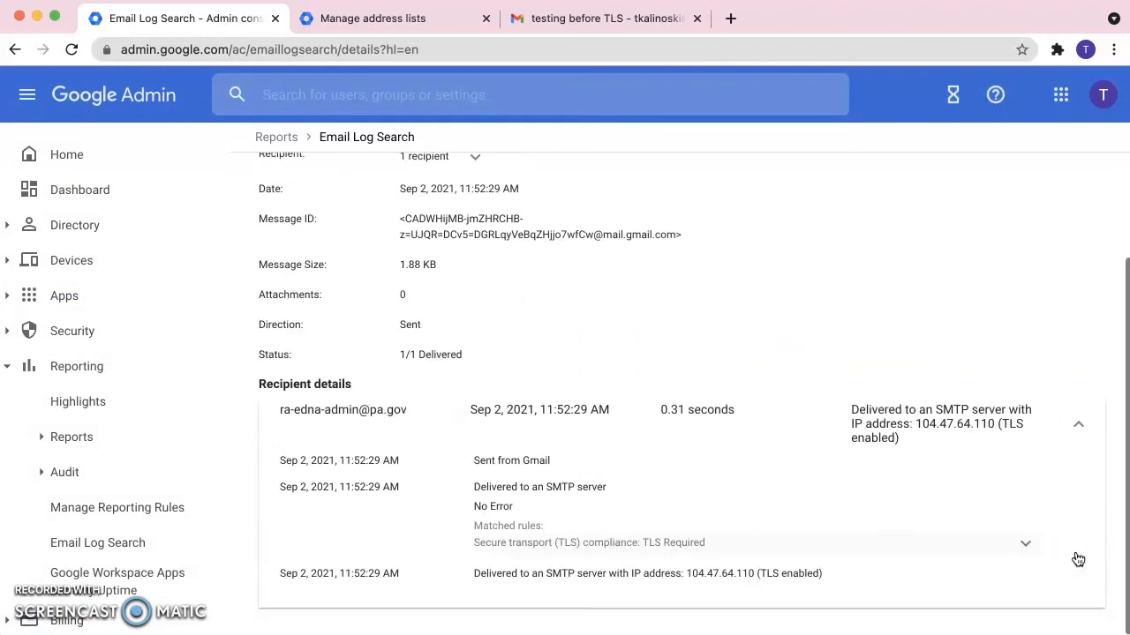